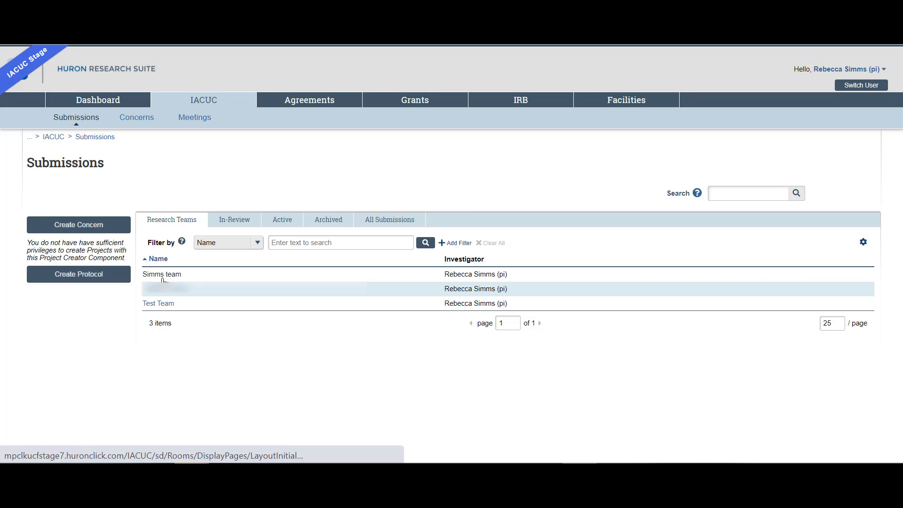
Open the first research team's workspace and create a new protocol from it
click(165, 276)
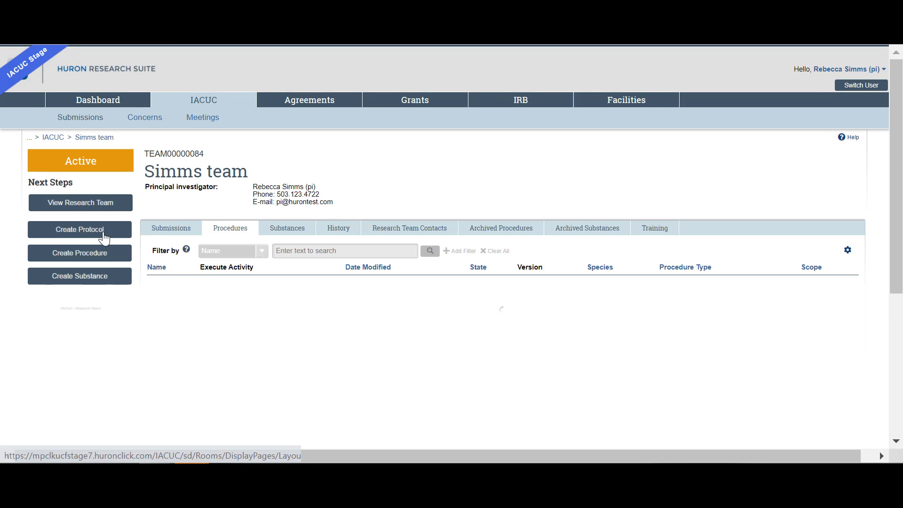
click(104, 238)
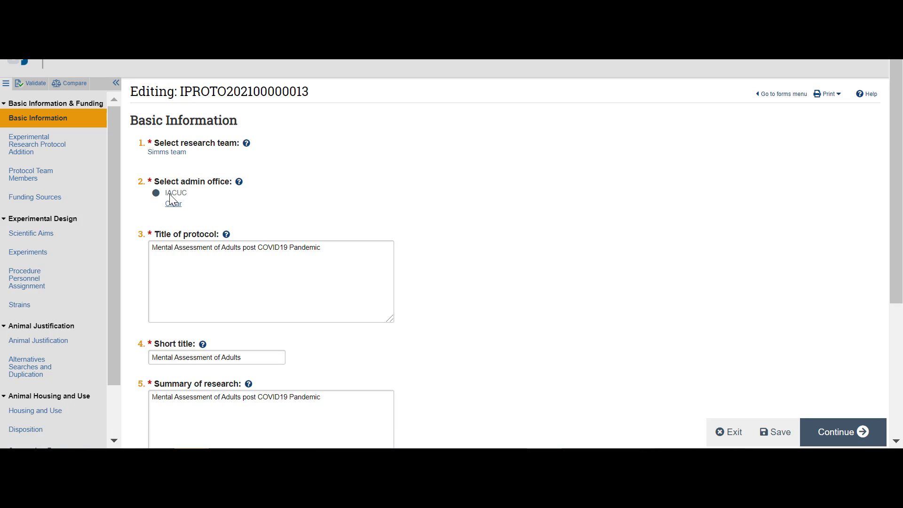
Examine the admin office, title, short title and summary of research entries on the Basic Information page
scroll(170, 195, down, 2)
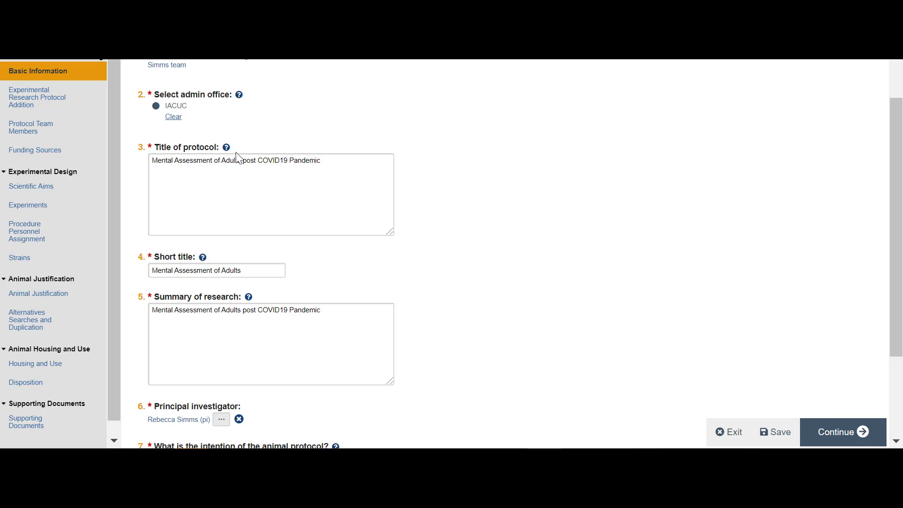
scroll(235, 161, down, 2)
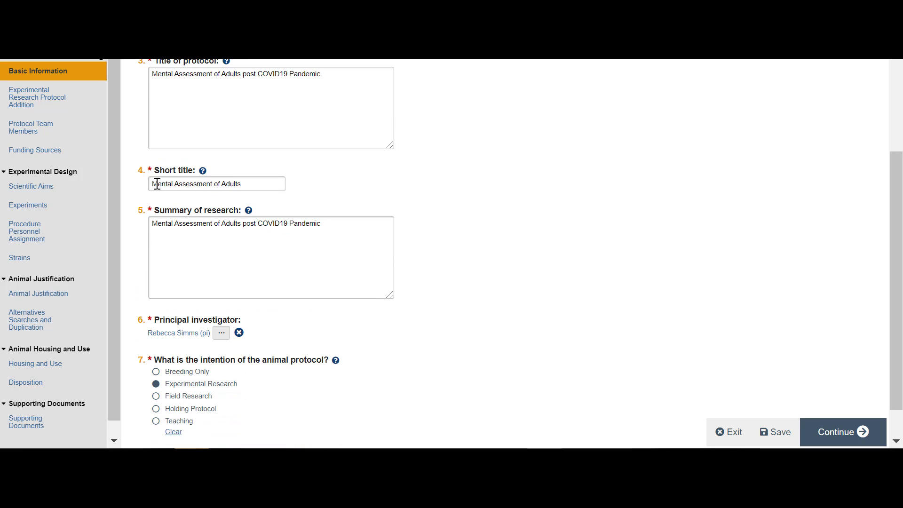
drag(158, 184, 197, 185)
drag(166, 223, 235, 231)
scroll(236, 231, down, 1)
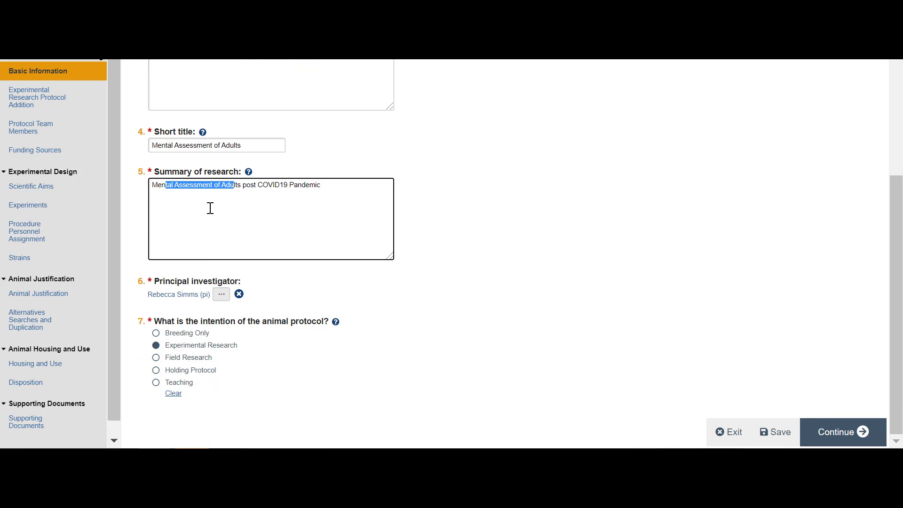
Search for a principal investigator by partial first and last name with % wildcards, select the match, and cancel the selection
click(220, 297)
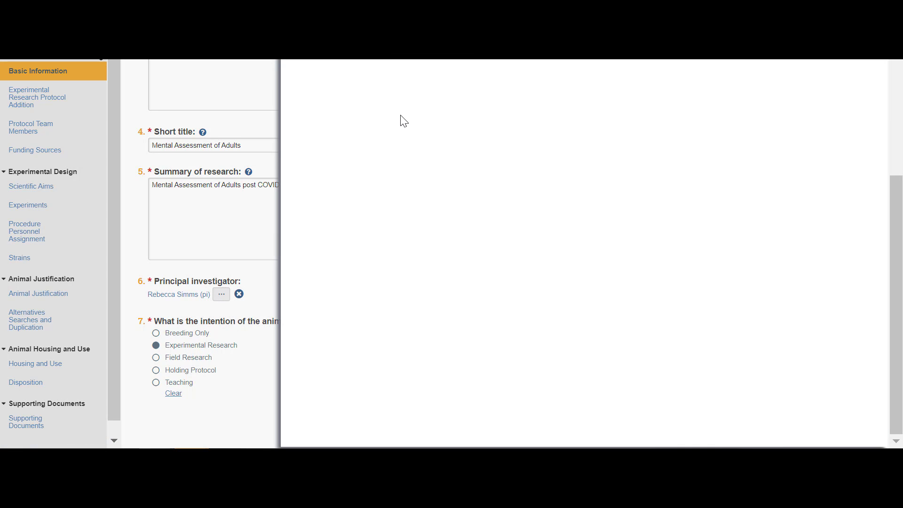
click(423, 79)
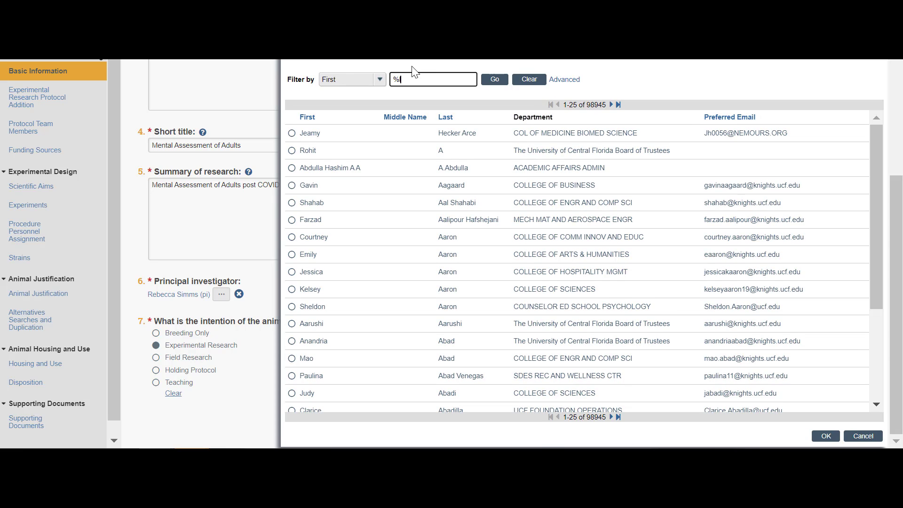
text(%lidya%)
click(569, 86)
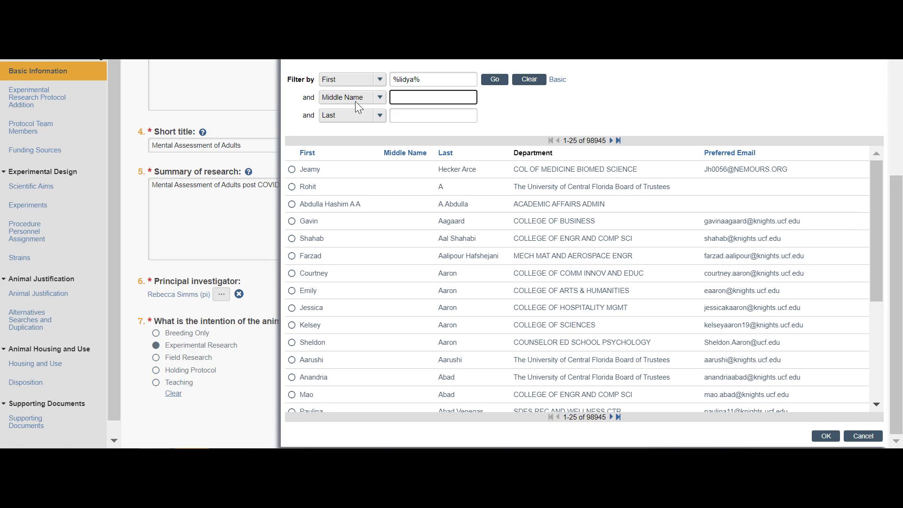
click(416, 117)
text(%)
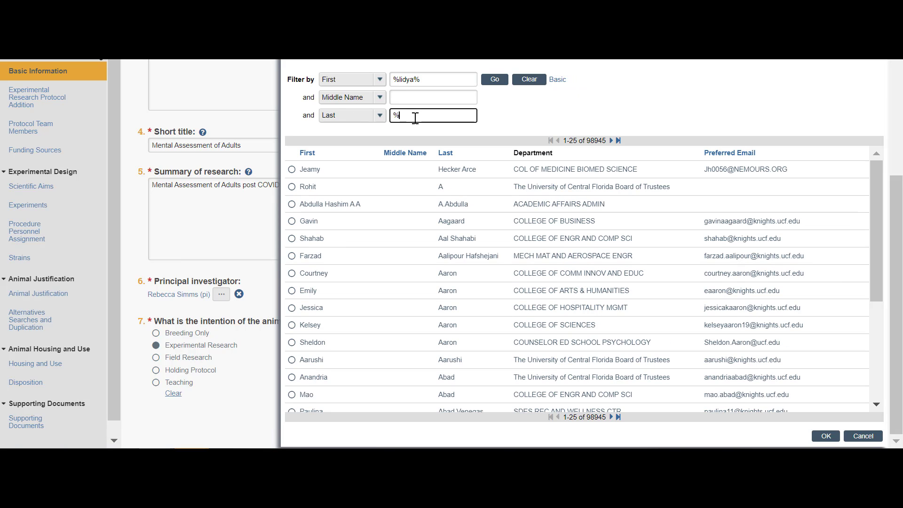
text(abd%)
click(500, 80)
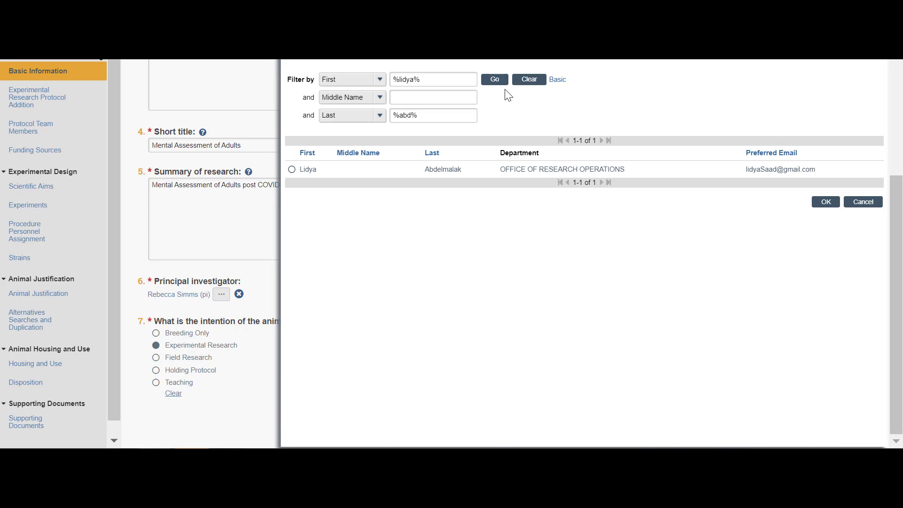
click(517, 170)
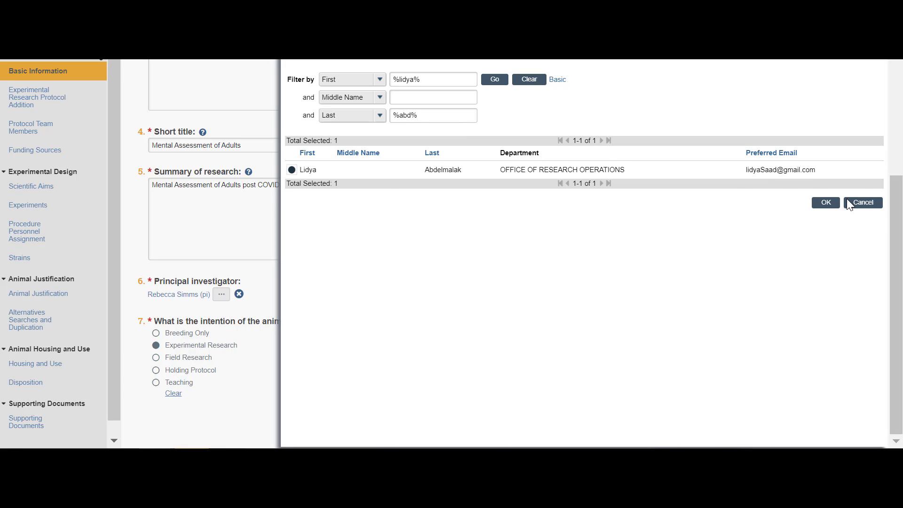
click(862, 203)
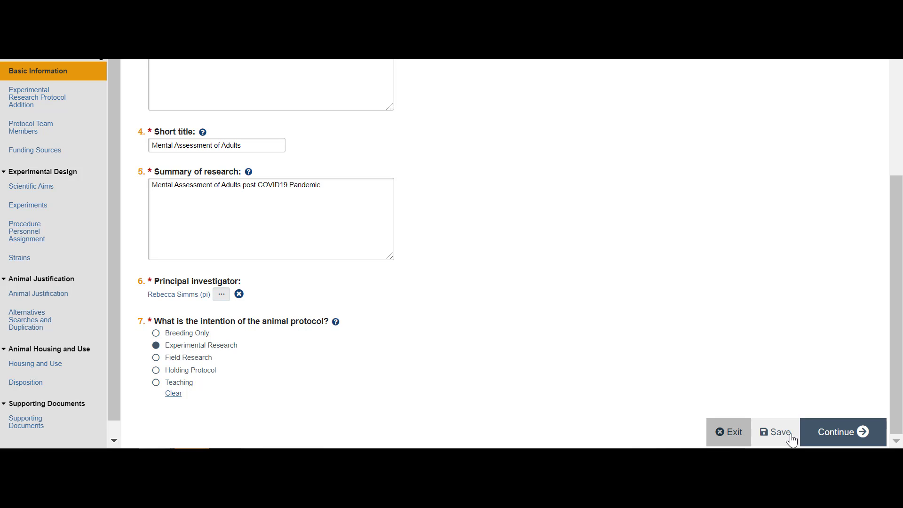
Continue to the Experimental Research Protocol Addition page, answer Yes to including breeding, and save by continuing
click(839, 433)
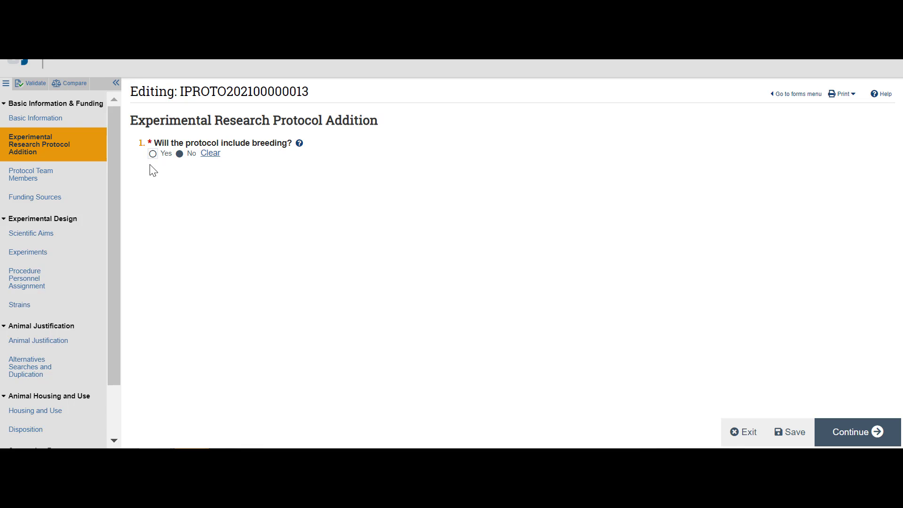
scroll(75, 207, down, 2)
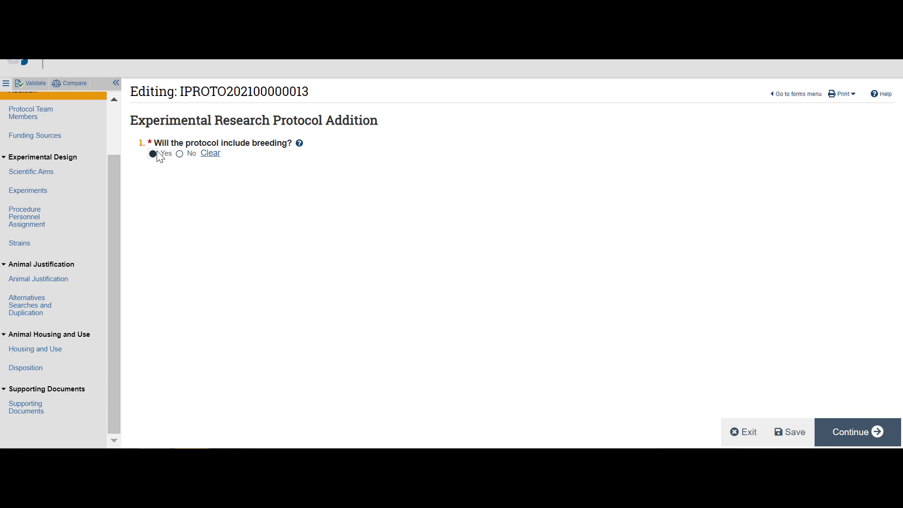
click(846, 433)
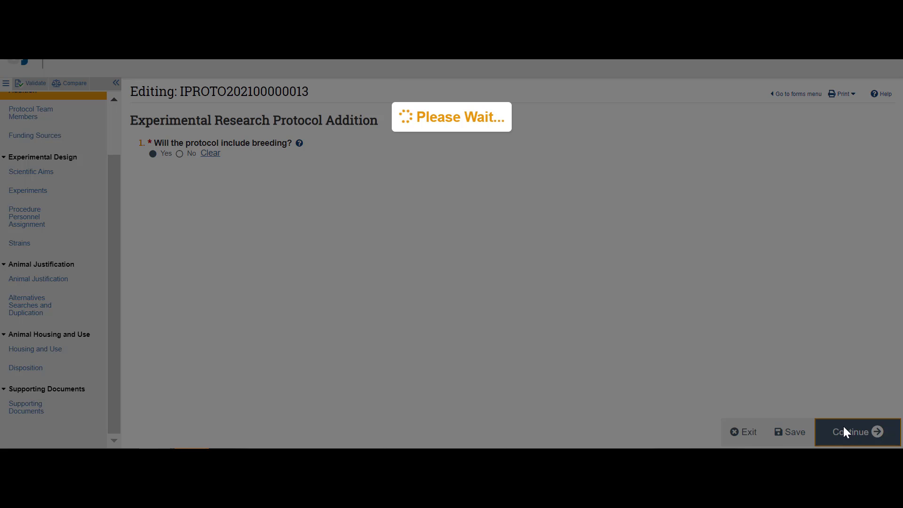
Open the Breeding page under Animal Housing and Use and look through its questions
scroll(49, 335, down, 2)
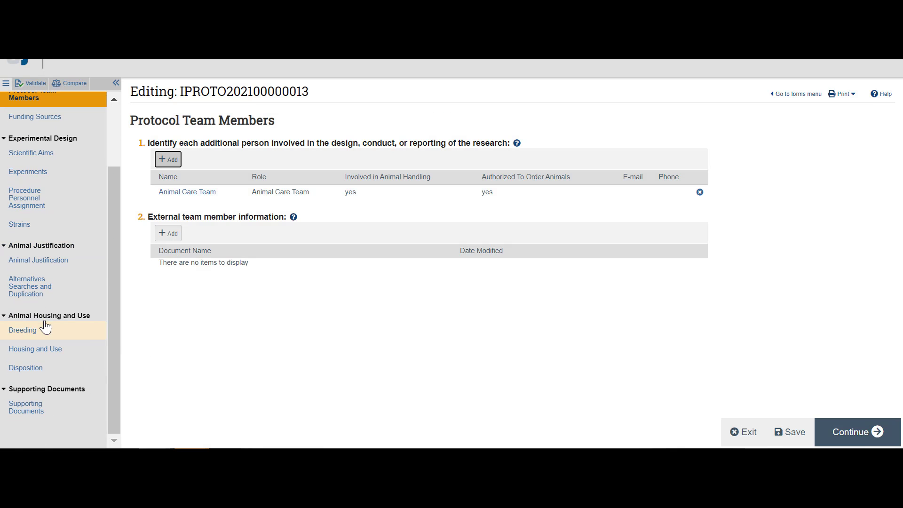
click(44, 334)
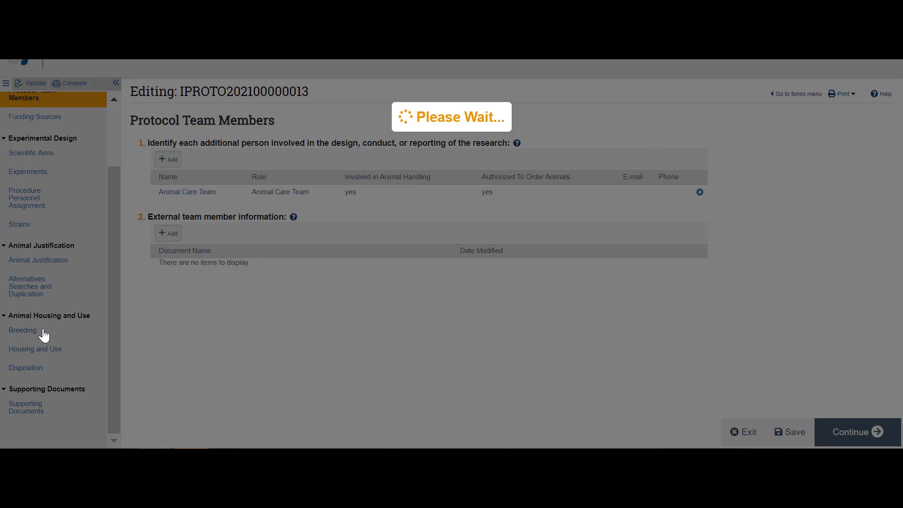
scroll(230, 301, down, 5)
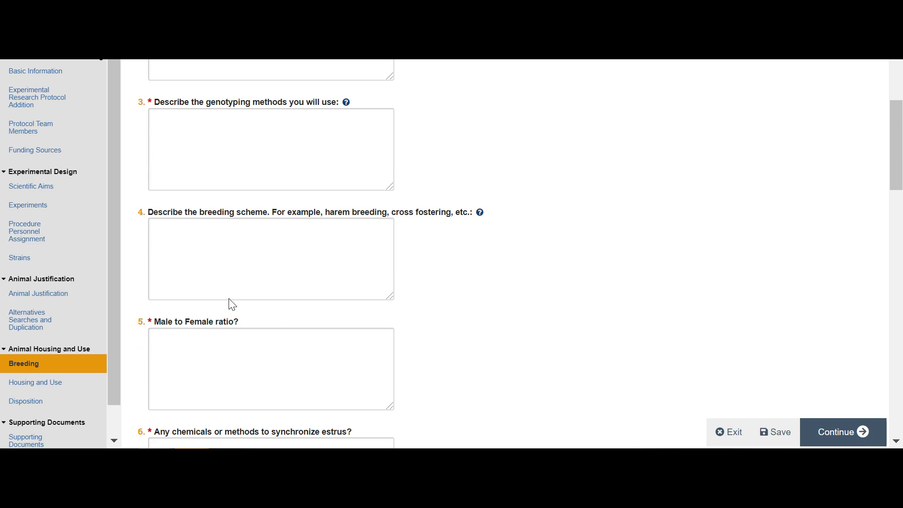
scroll(230, 304, down, 5)
scroll(241, 278, up, 10)
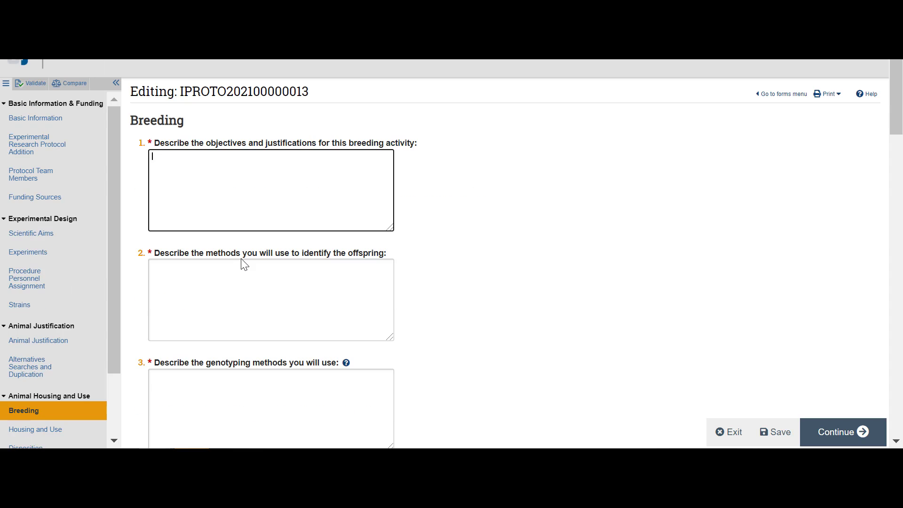
Set the answer on whether the protocol includes breeding to No and go to the Protocol Team Members page
click(63, 150)
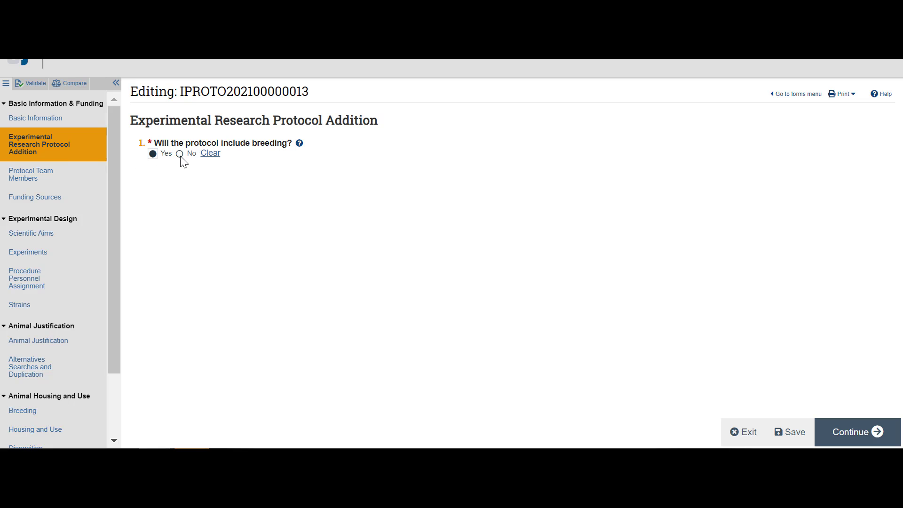
click(181, 155)
click(64, 186)
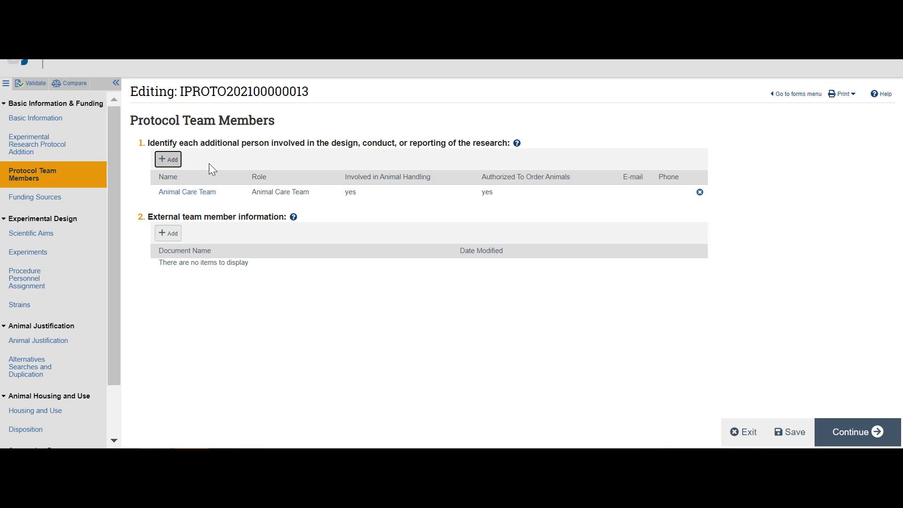
Add a team member by name with no animal handling role, authorization to order animals, and the roles Research Assistant and Statistician
click(178, 161)
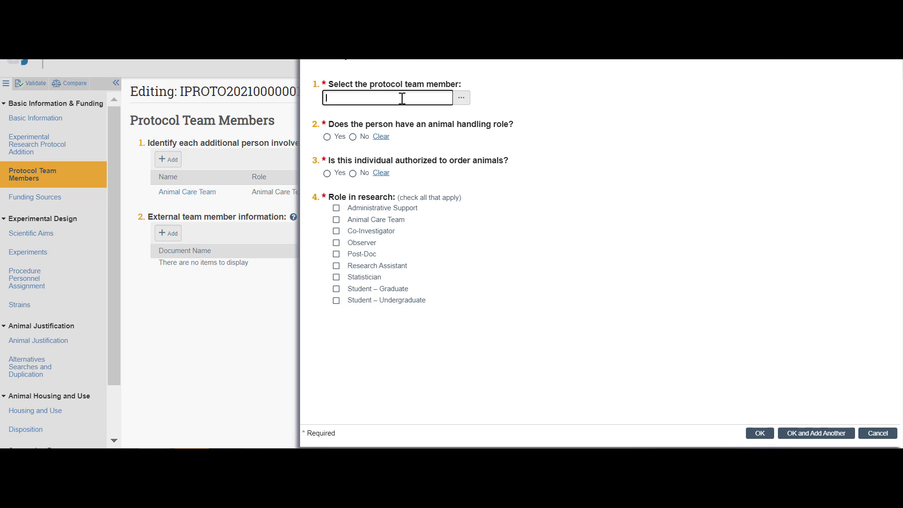
text(lidya abc)
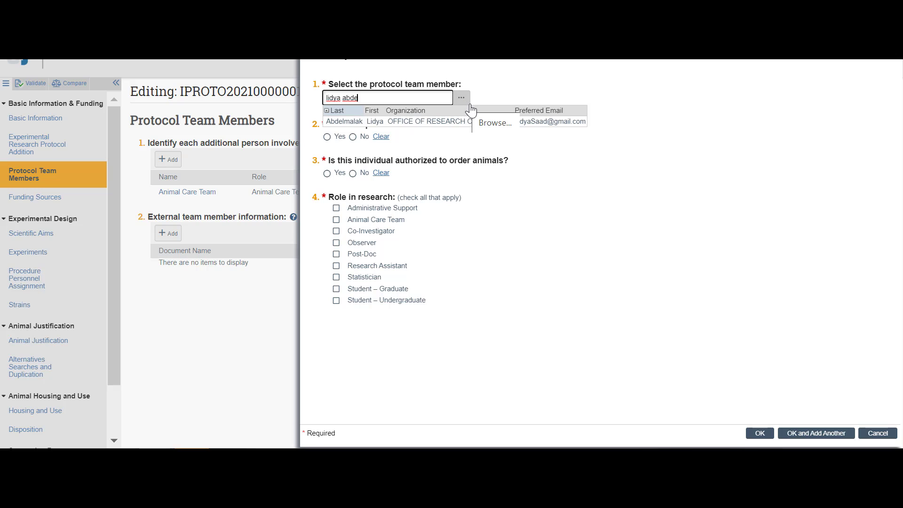
click(434, 123)
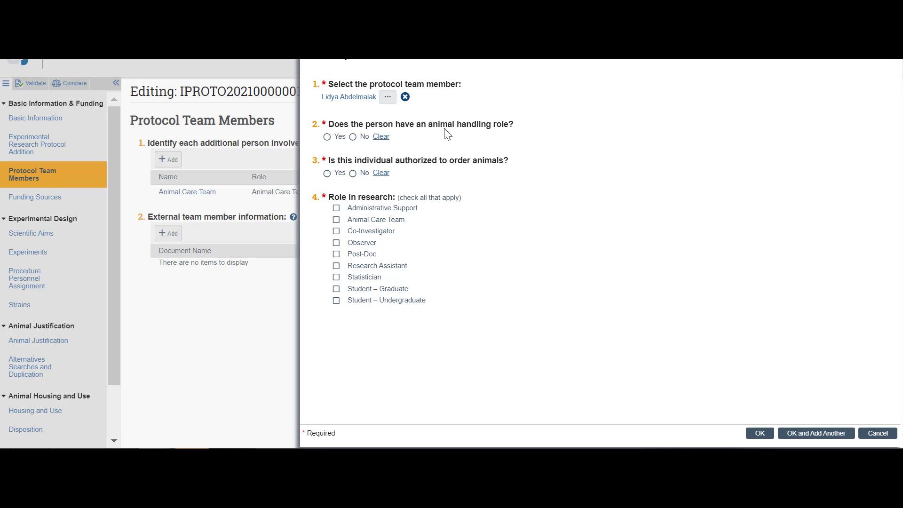
click(354, 139)
click(328, 174)
click(351, 278)
click(360, 266)
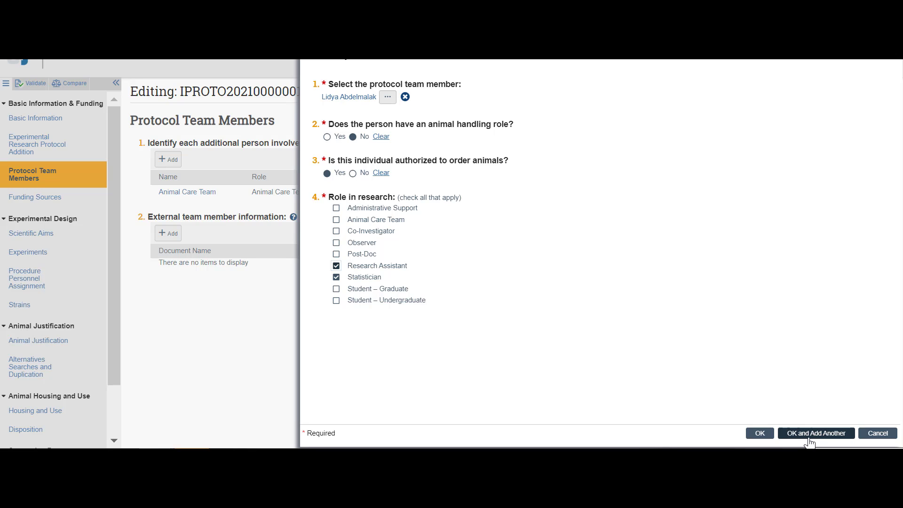
click(761, 433)
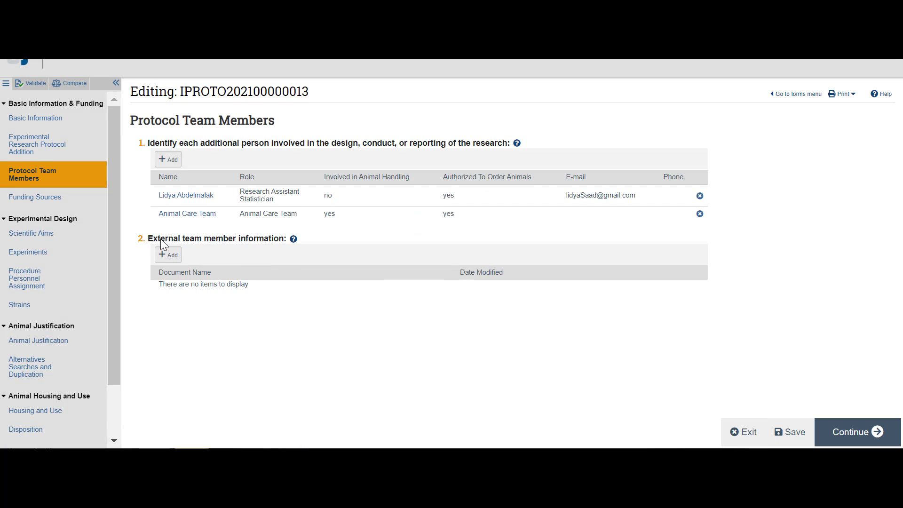
Read the help on external team member information and follow its Help Center link to the form, then return to the protocol
click(293, 239)
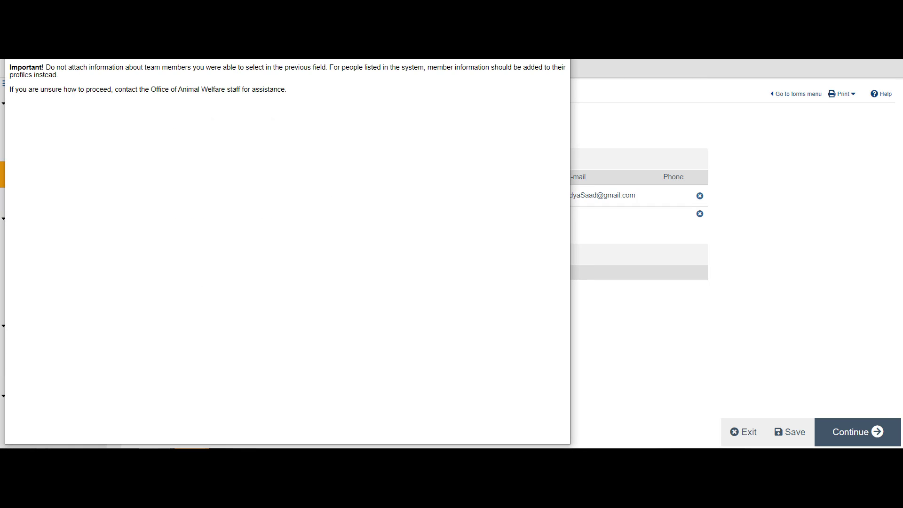
drag(221, 61, 408, 94)
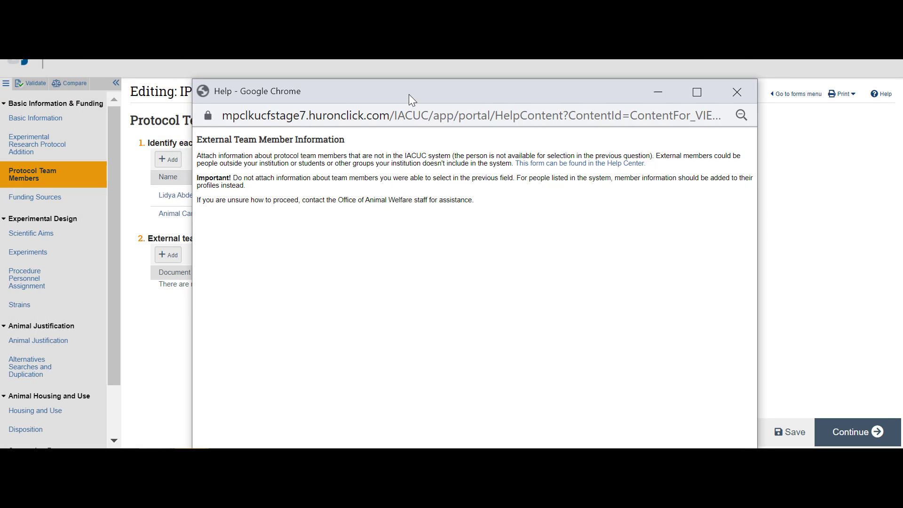
click(549, 166)
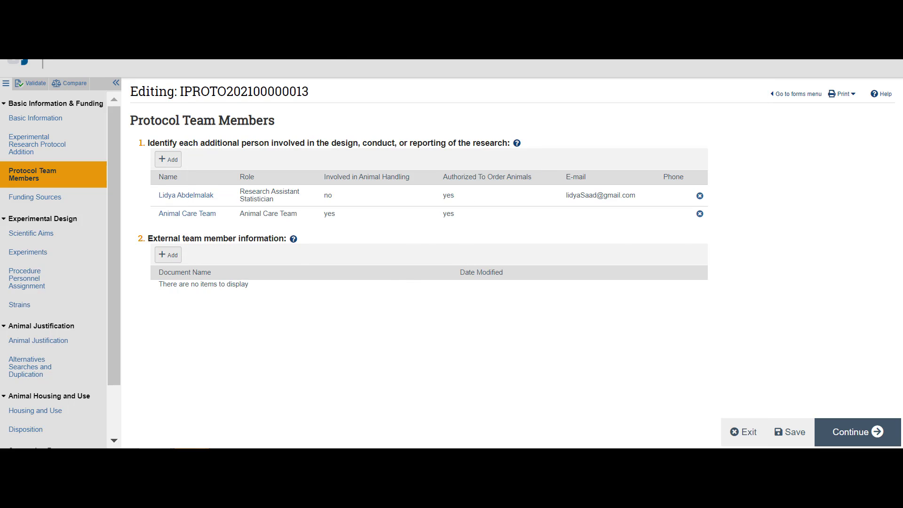
key(ctrl+Tab)
Attach the file "HRP-253 - Form - External Members" as external team member information and continue to Funding Sources
click(164, 260)
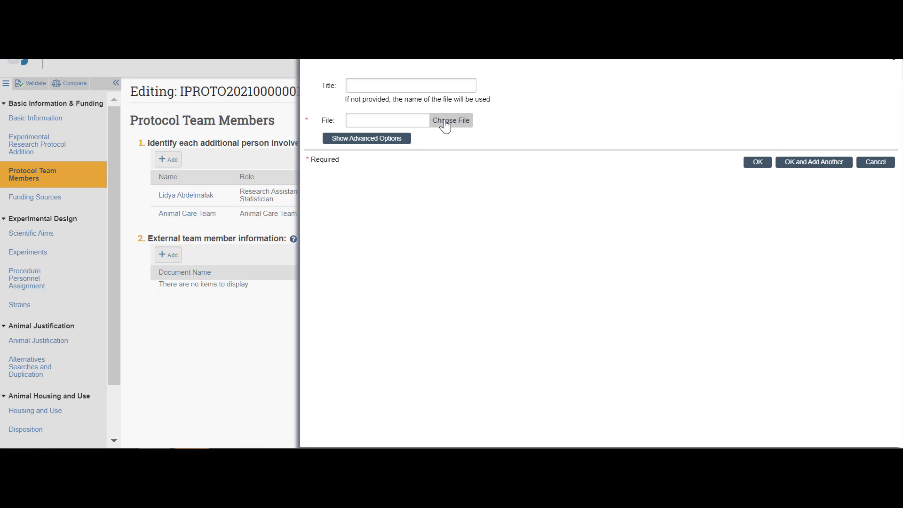
click(462, 125)
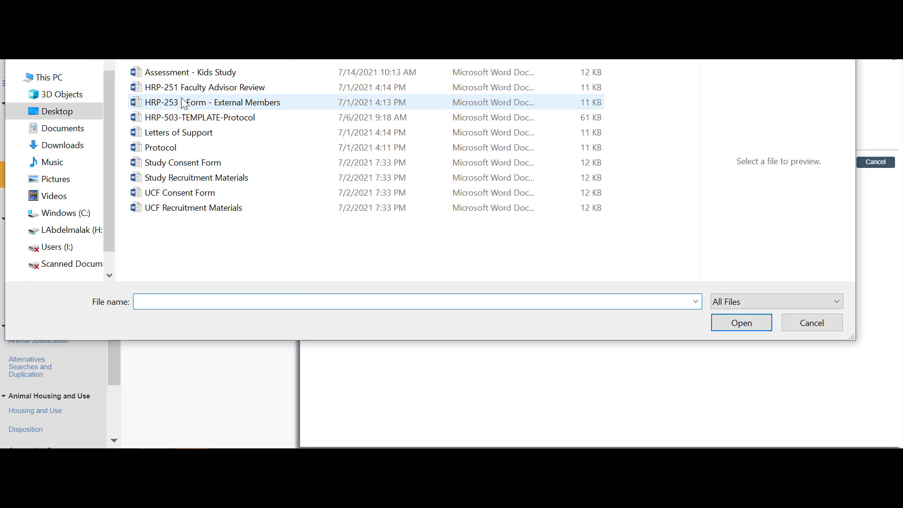
click(157, 102)
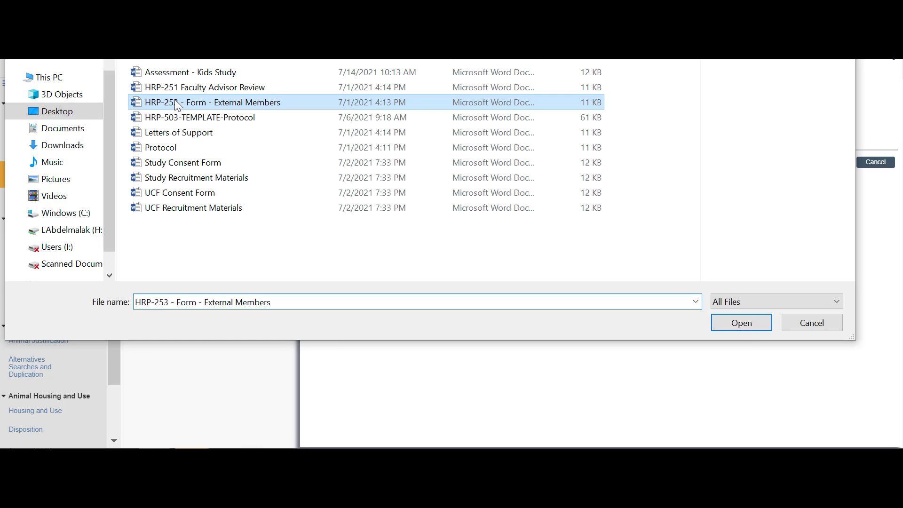
click(742, 323)
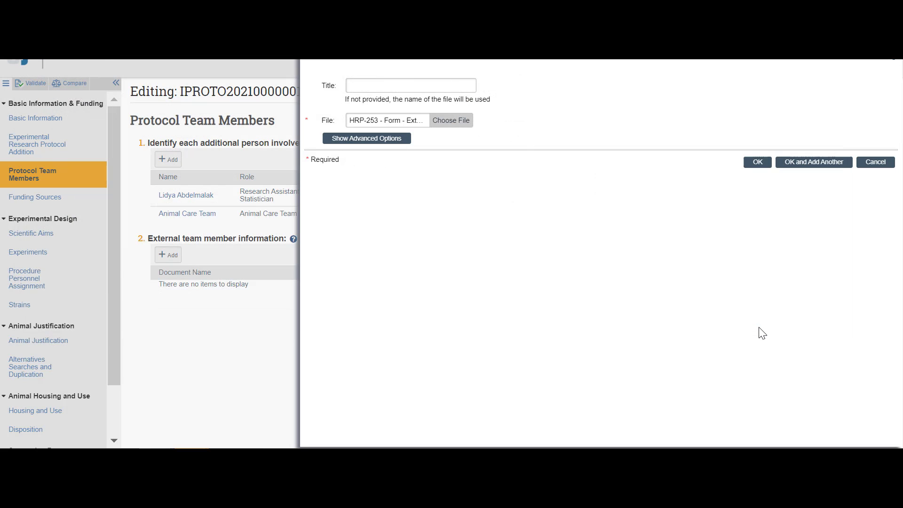
click(759, 163)
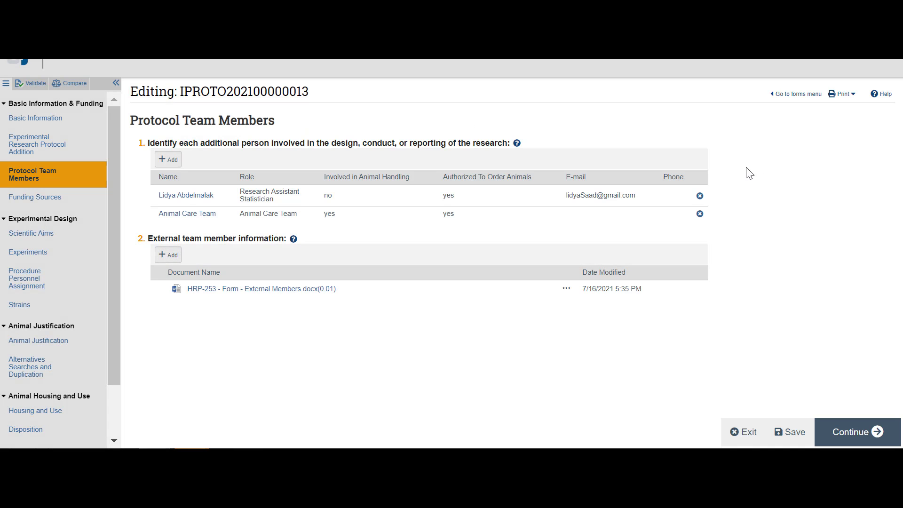
click(854, 430)
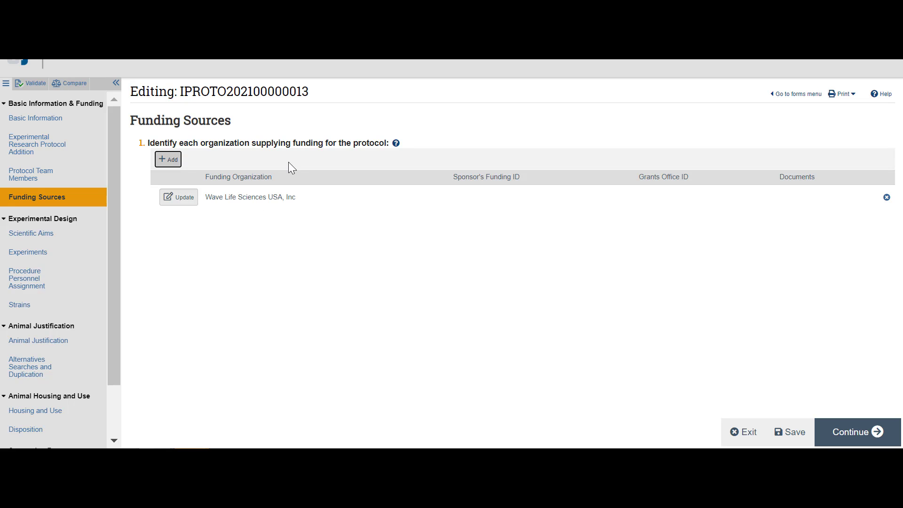
Start adding a funding source and search the funding organizations for "%8 degrees%"
click(168, 160)
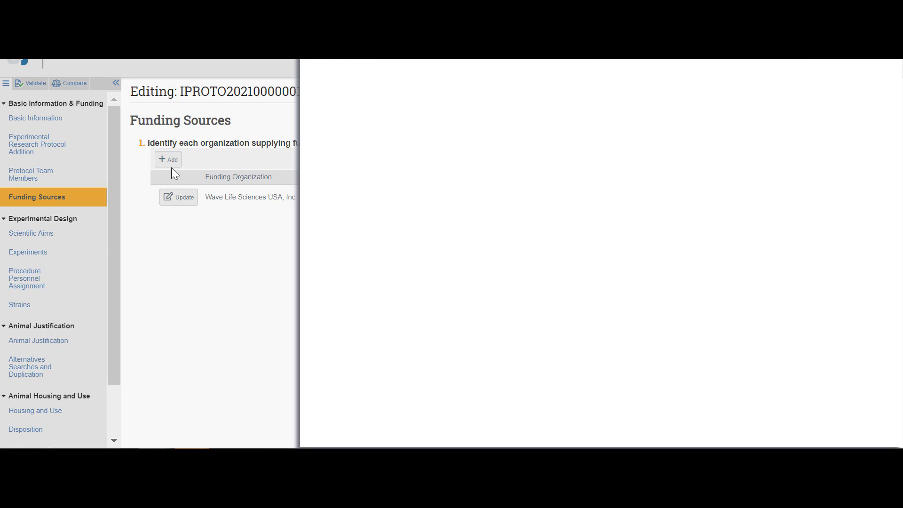
click(408, 97)
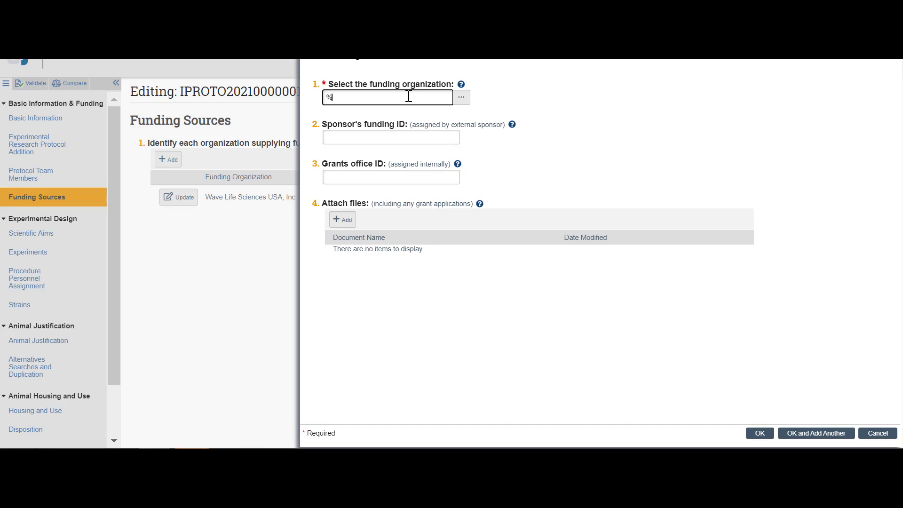
text(%8 o)
drag(406, 97, 309, 101)
click(461, 97)
click(460, 97)
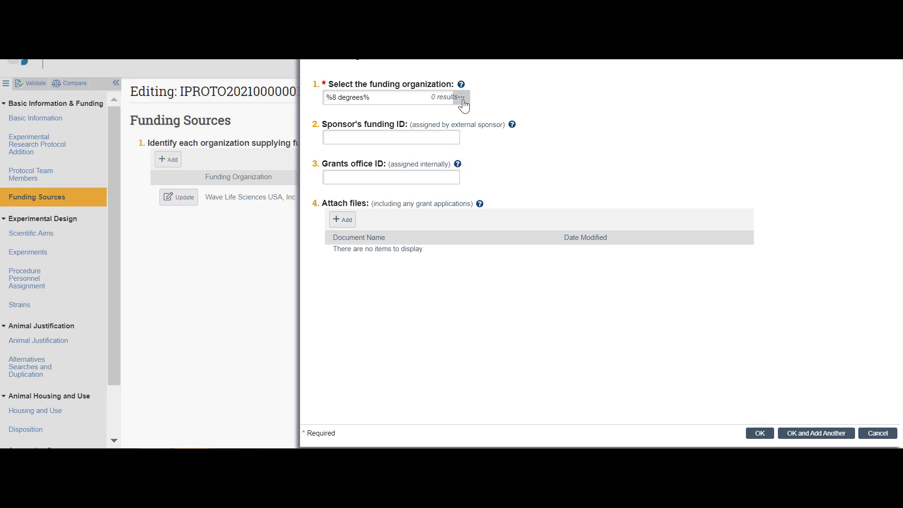
click(446, 95)
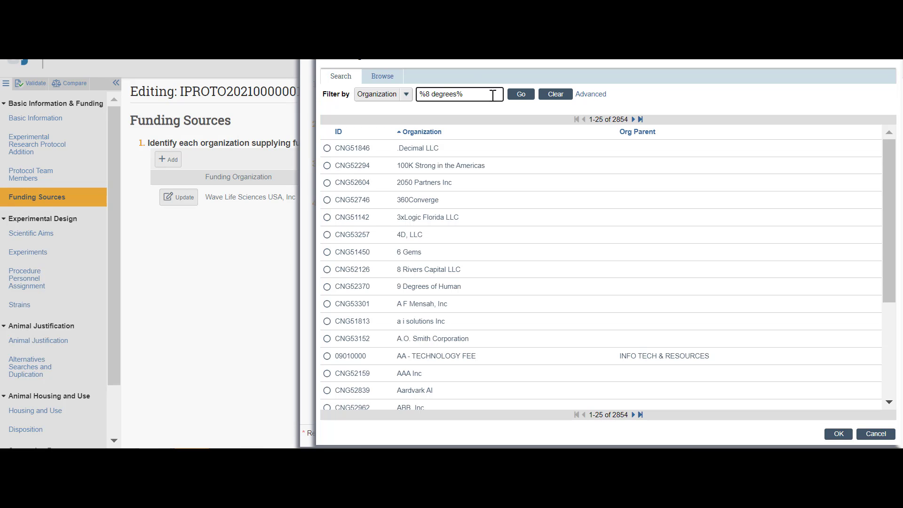
click(525, 101)
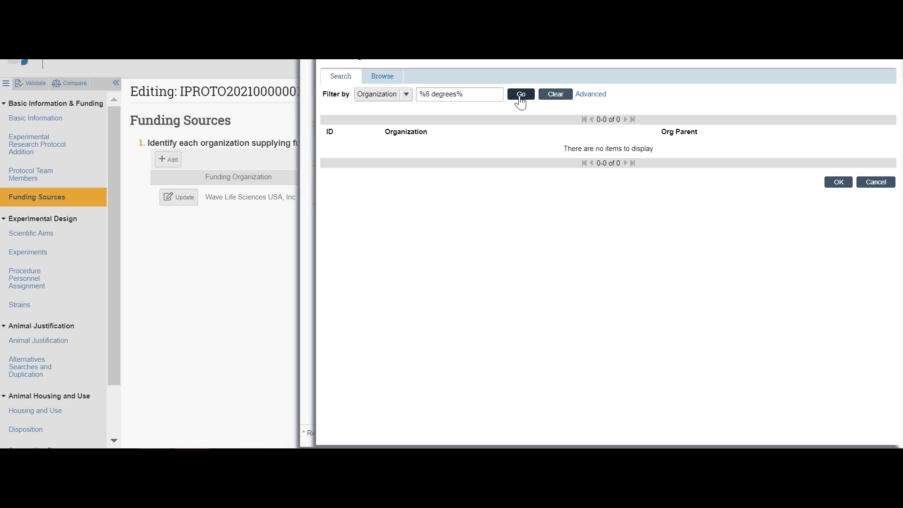
Change the organization search to "%degrees%" and choose 9 Degrees of Human as the funding organization
click(437, 98)
drag(423, 97, 462, 94)
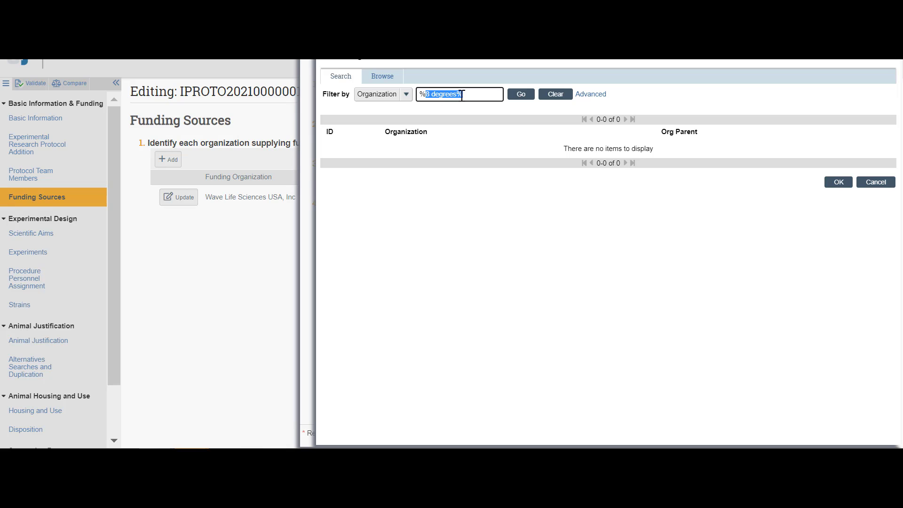
click(431, 97)
key(BackSpace)
key(BackSpace)
click(519, 95)
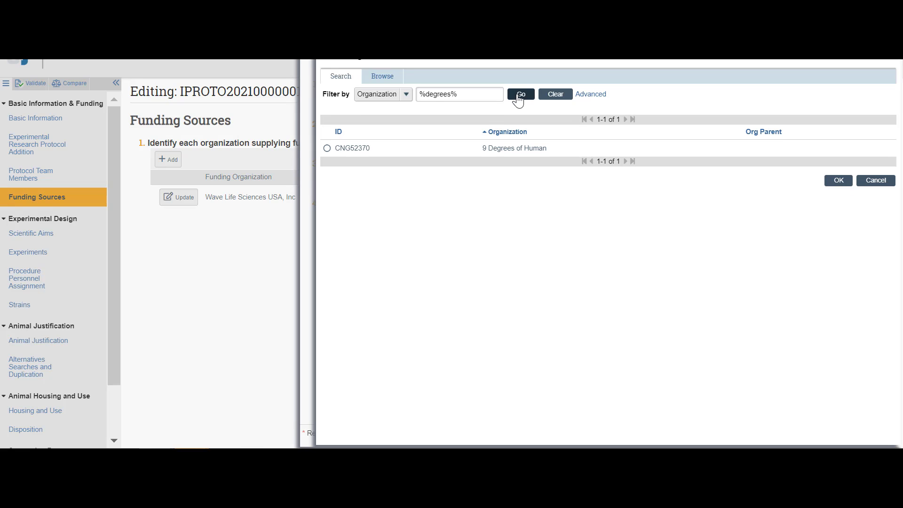
click(495, 148)
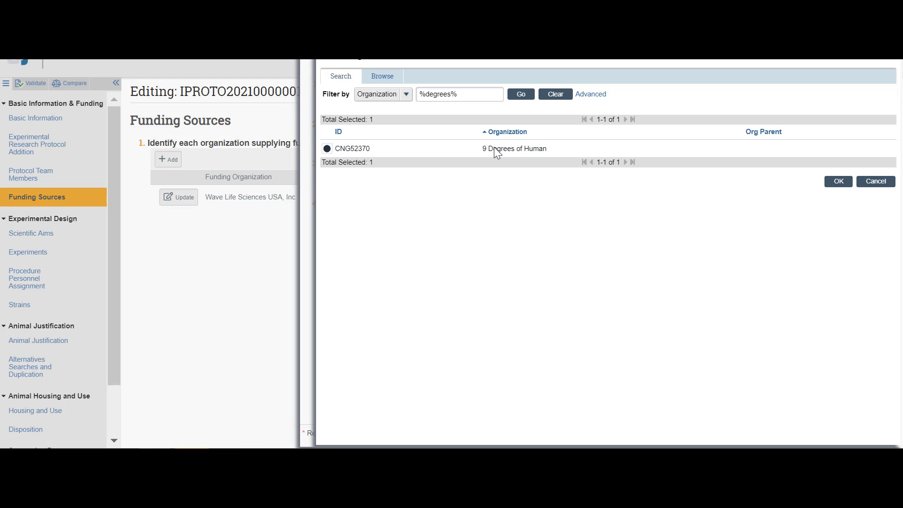
click(846, 184)
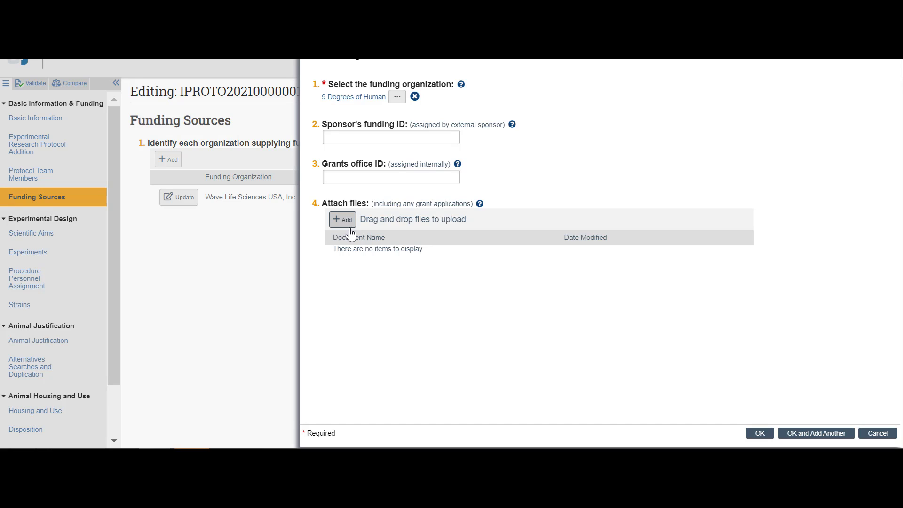
Check the help on the grants office ID, then save the new funding source
click(457, 165)
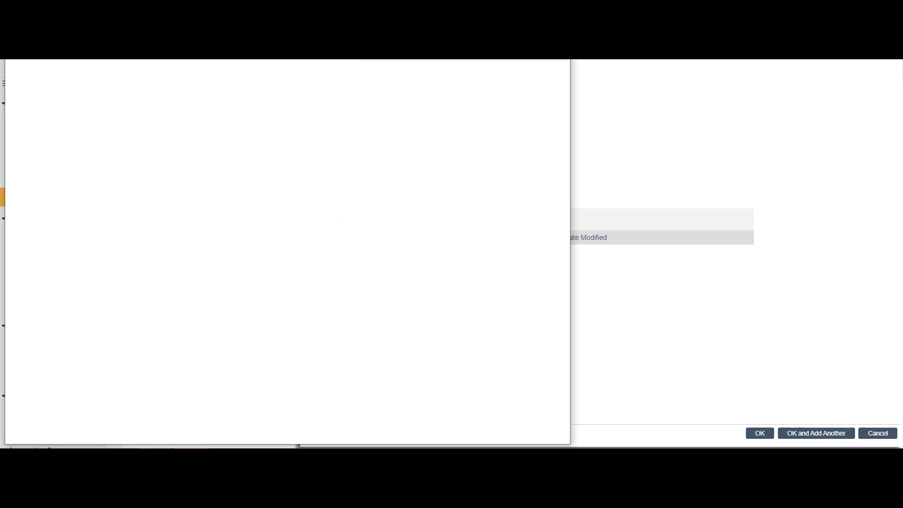
click(705, 377)
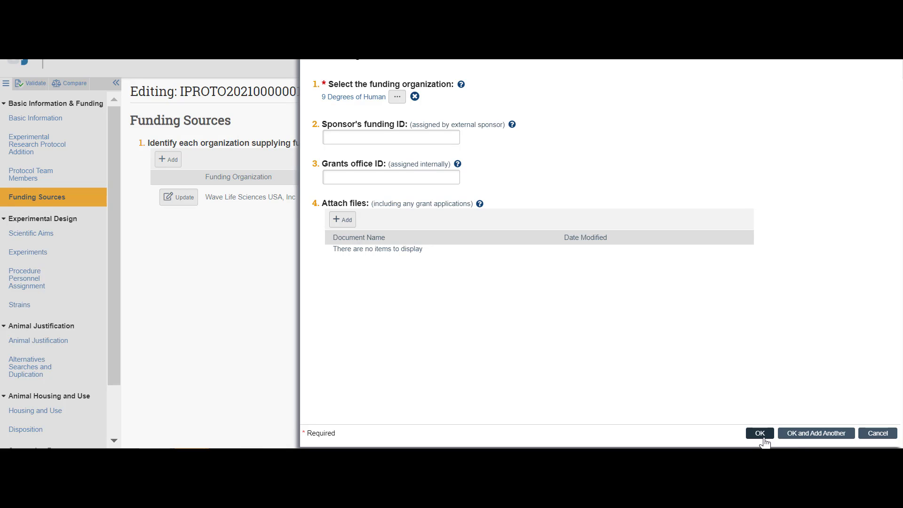
click(797, 435)
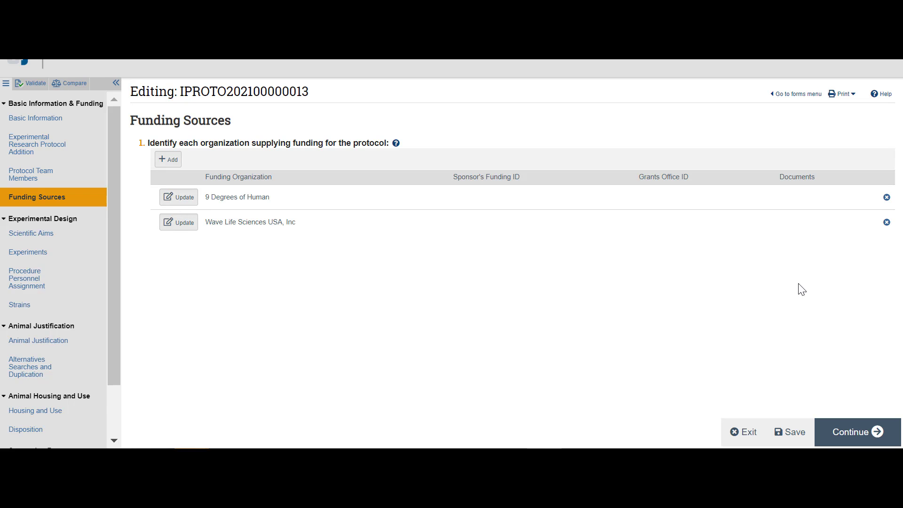
Continue past Scientific Aims to the Experiments page and read its help on defining and copying experiments
click(869, 429)
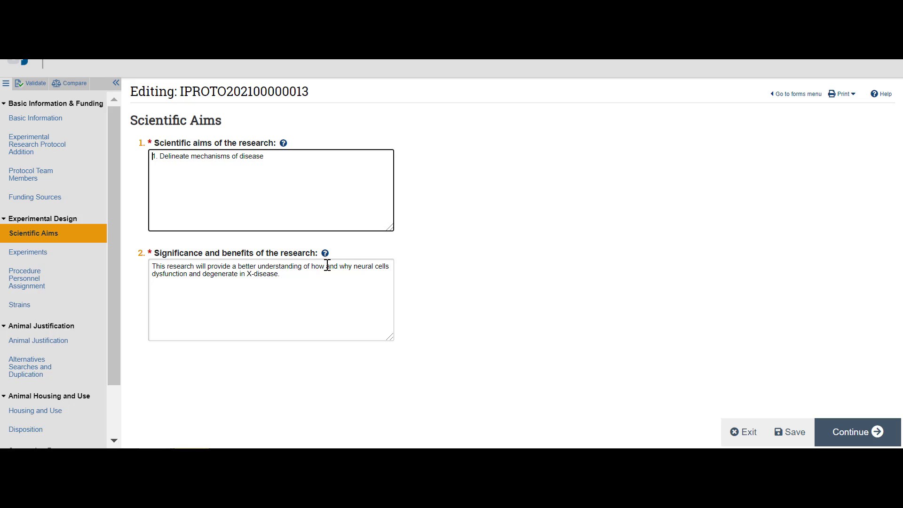
click(853, 433)
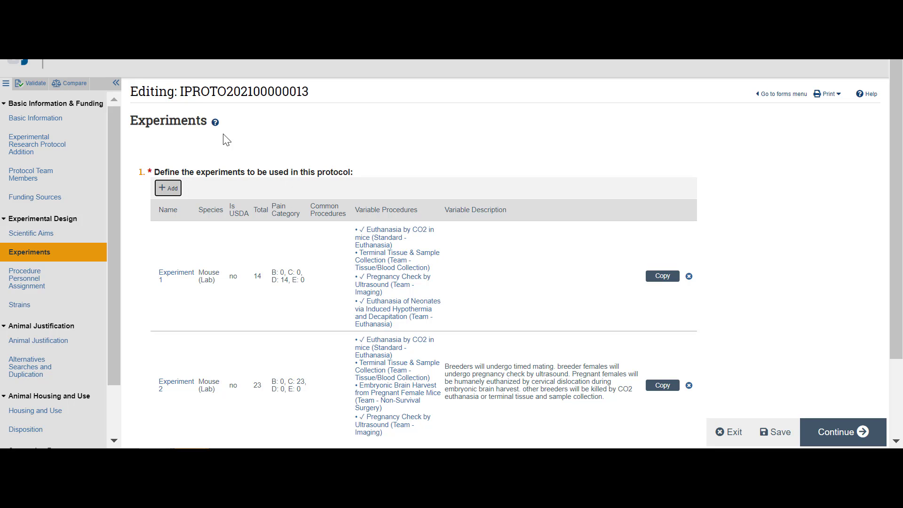
click(215, 123)
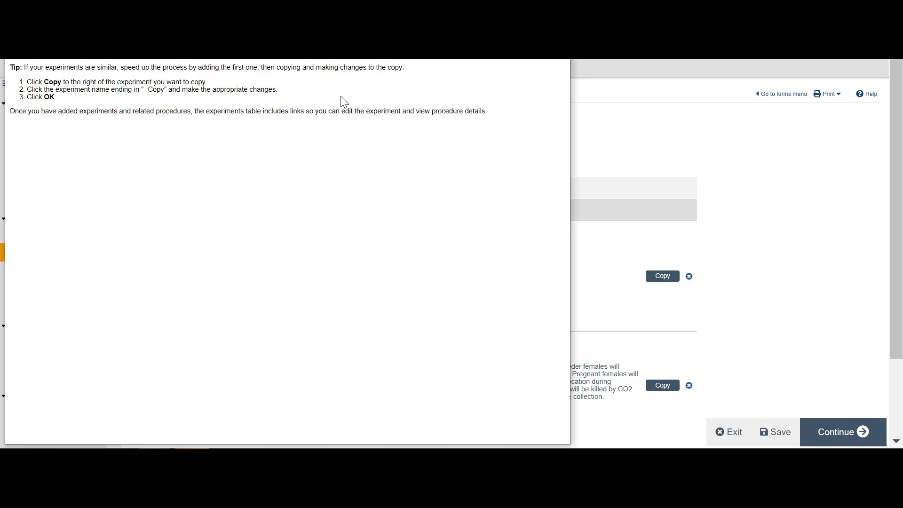
click(559, 38)
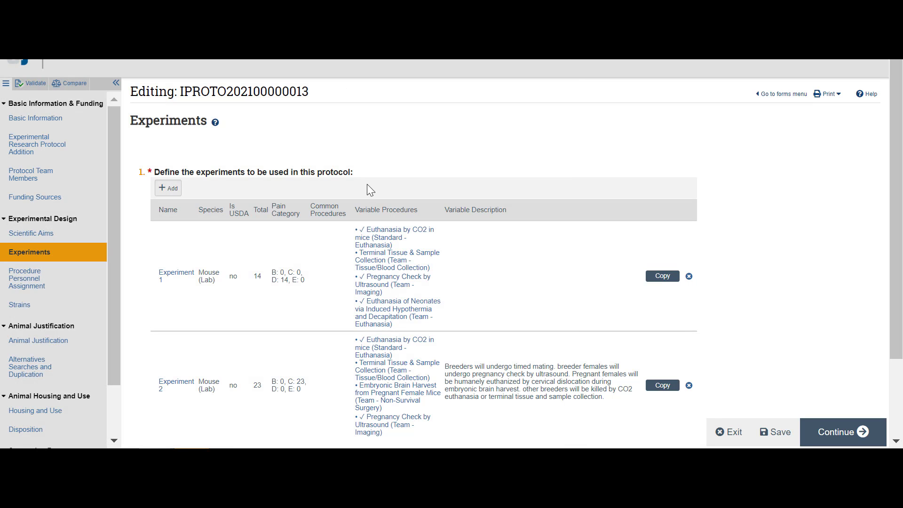
Start a new experiment named "Experiment 3", leaving the display order, description and purpose justification blank
scroll(211, 190, down, 2)
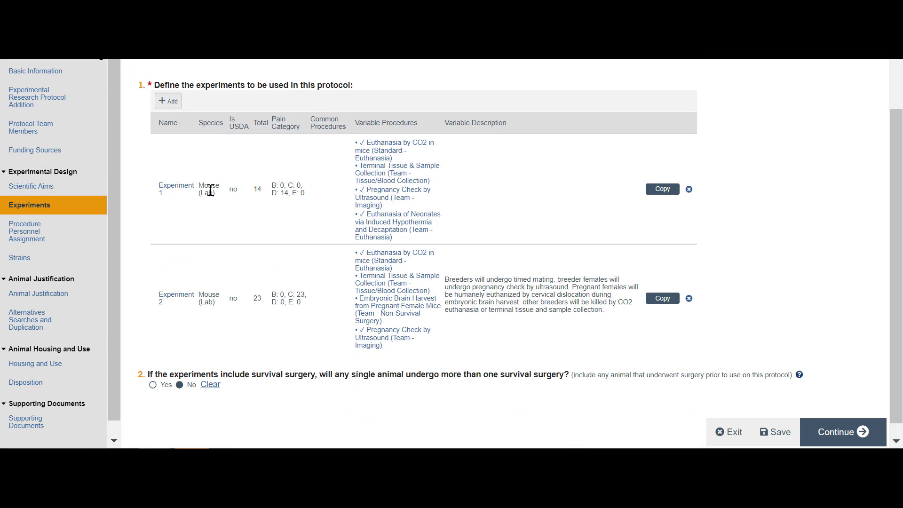
click(182, 109)
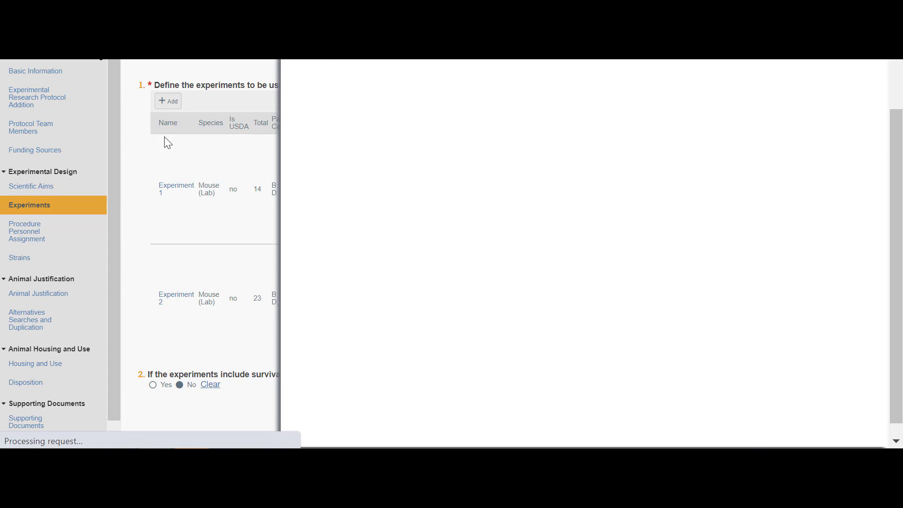
click(364, 98)
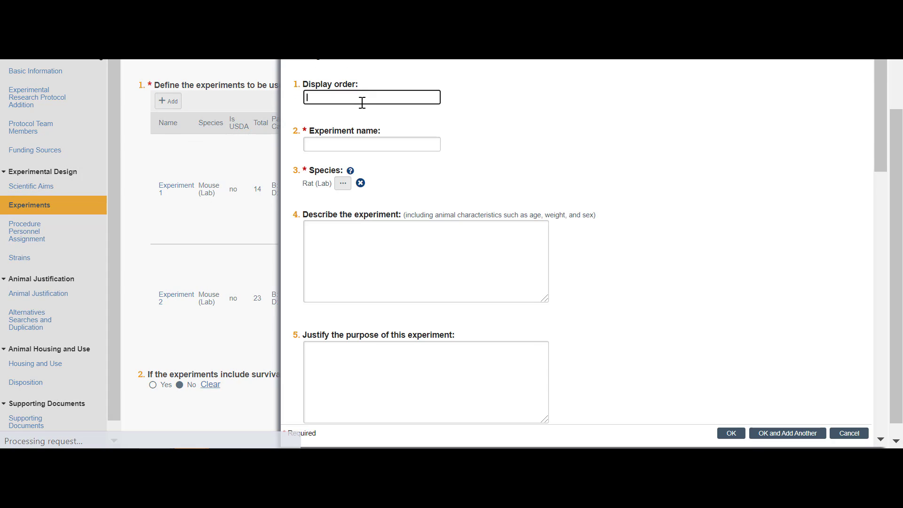
click(367, 146)
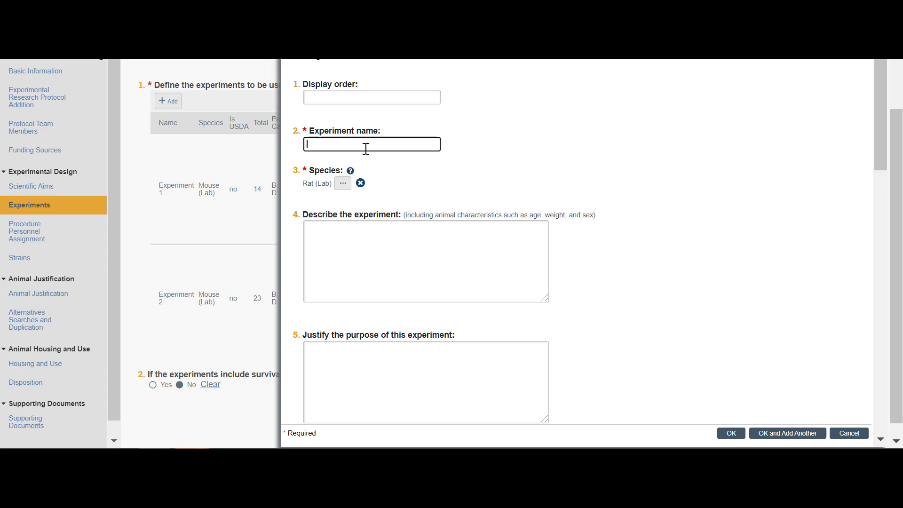
text(Experiment 3)
click(389, 244)
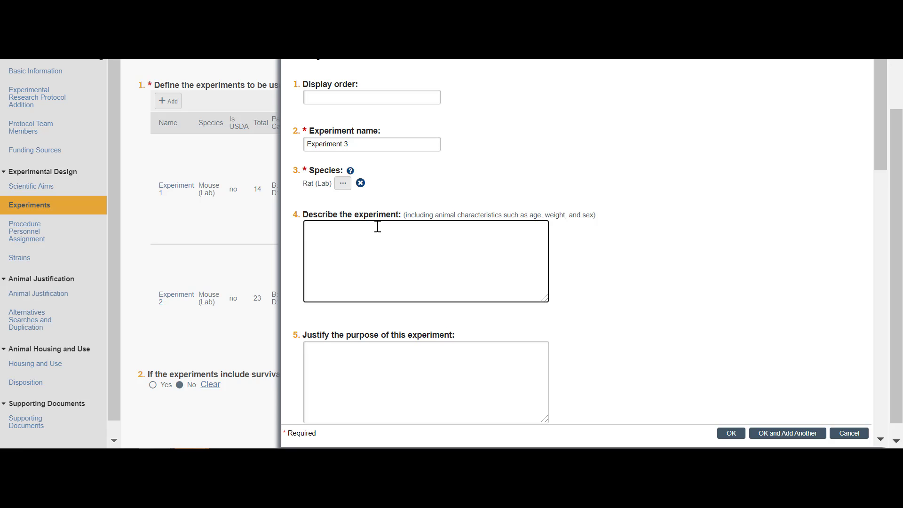
scroll(377, 230, down, 4)
click(359, 203)
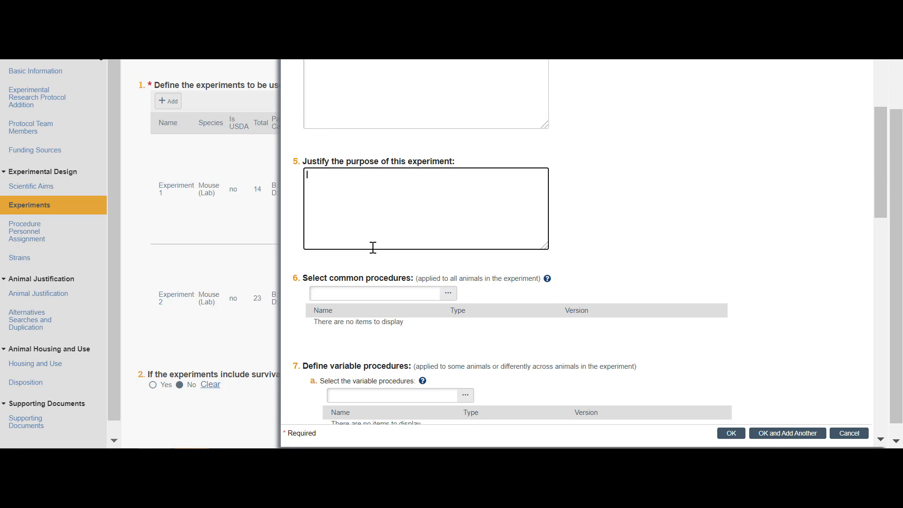
Select Cardiac puncture in rats, Euthanasia by CO2 in rats and Euthanasia of rats, under Isoflurane as the experiment's common procedures
scroll(373, 248, down, 2)
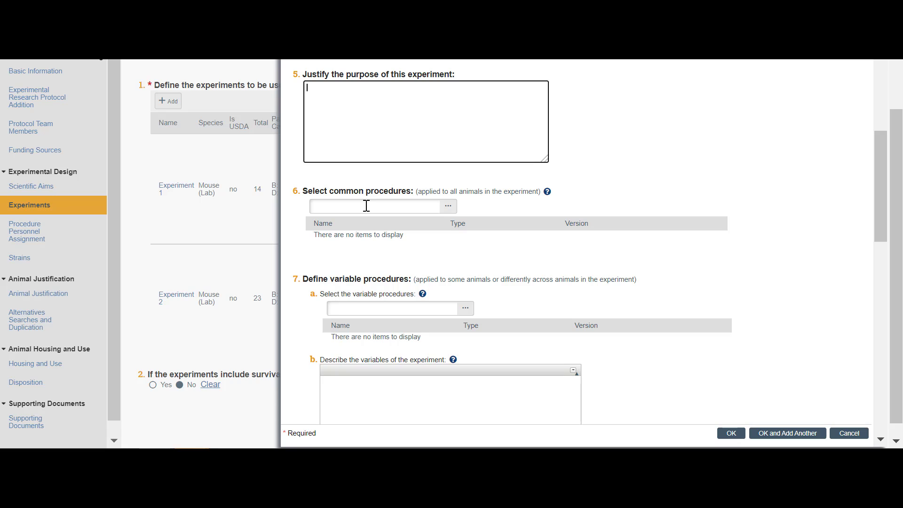
click(371, 205)
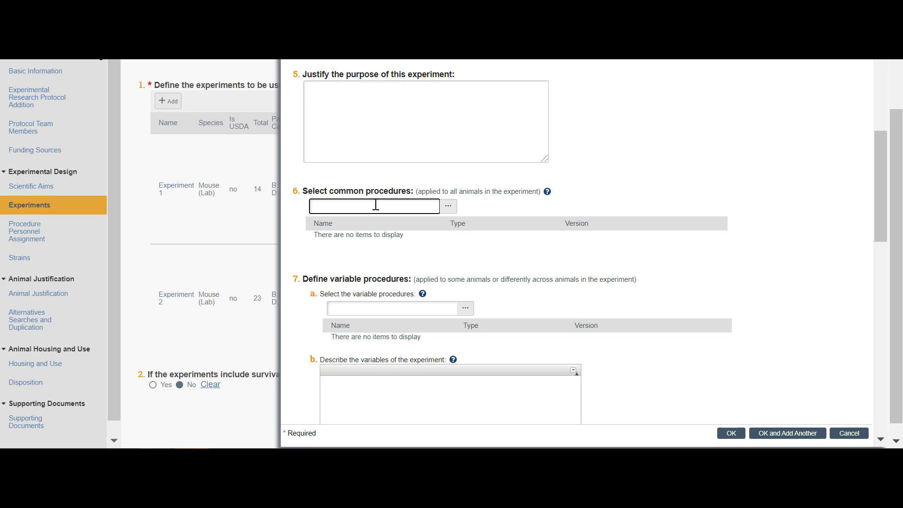
click(448, 210)
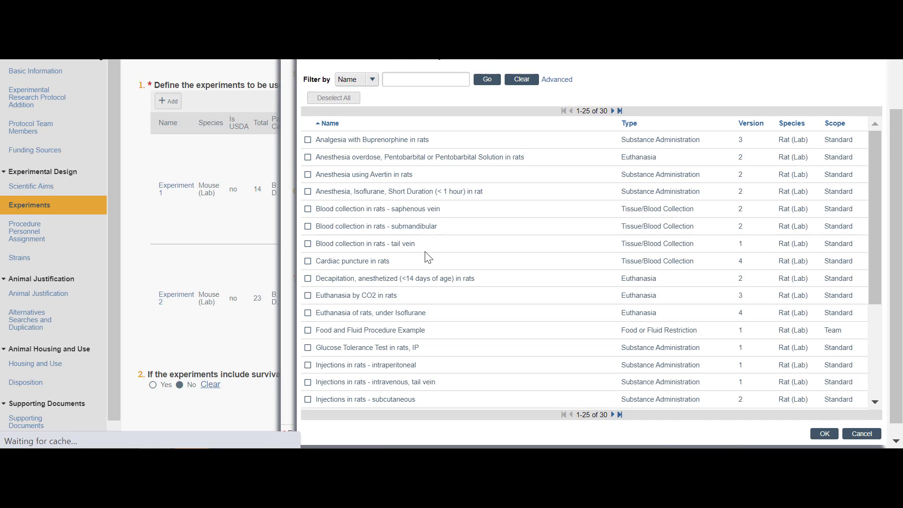
click(425, 80)
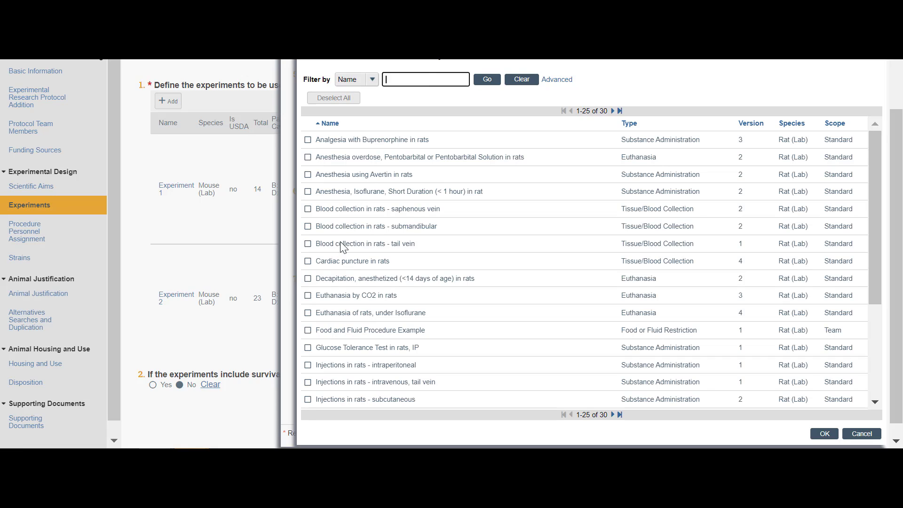
click(339, 261)
click(412, 79)
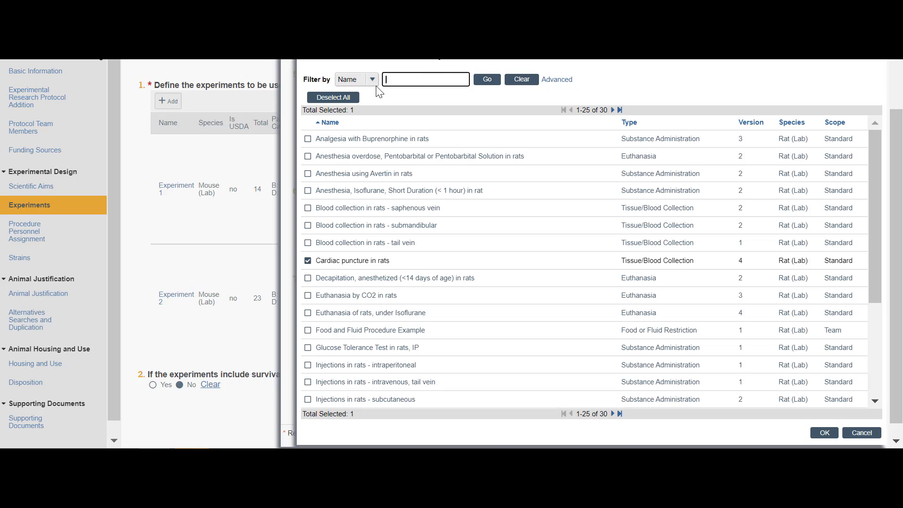
click(360, 313)
click(360, 295)
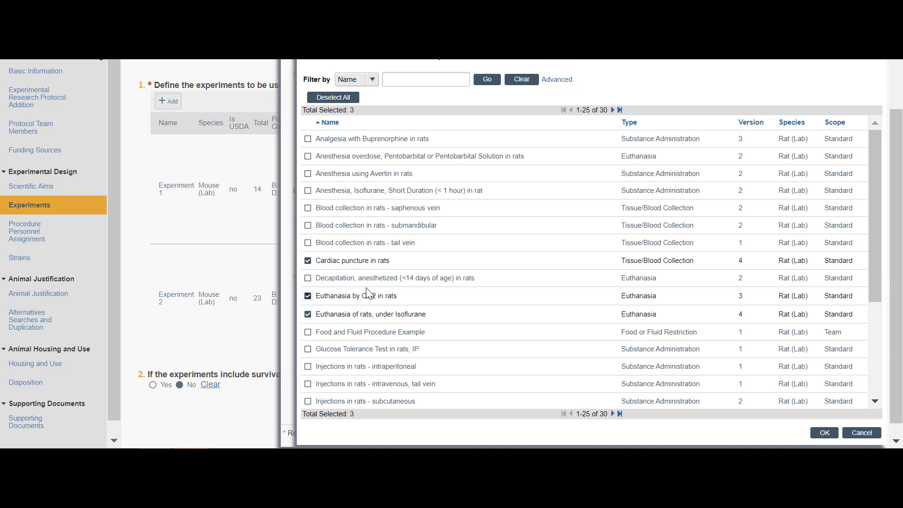
click(822, 432)
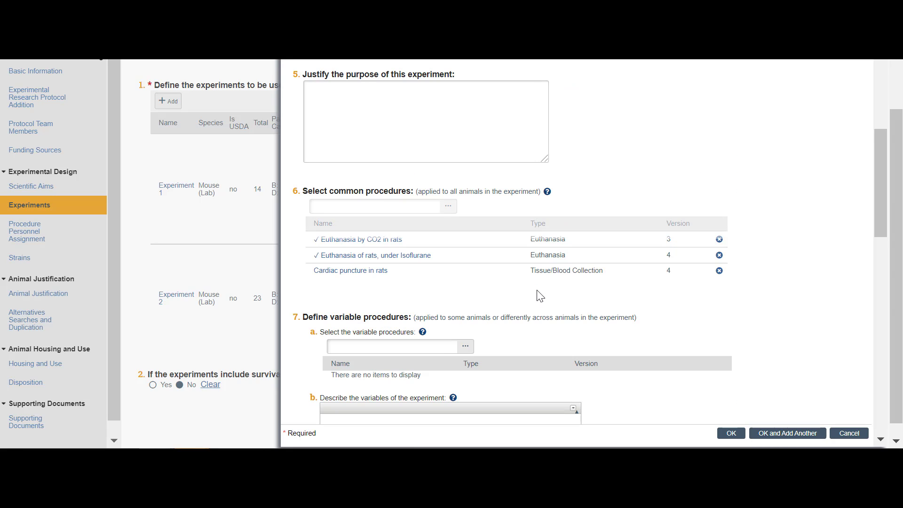
Select Analgesia with Buprenorphine in rats, Food and Fluid Procedure Example and Glucose Tolerance Test in rats, IP as the variable procedures
scroll(540, 296, down, 2)
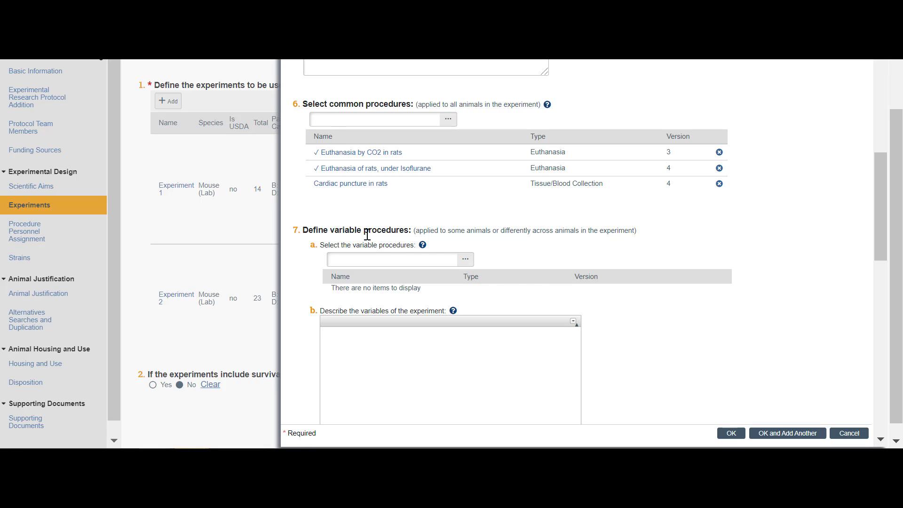
click(466, 259)
click(390, 140)
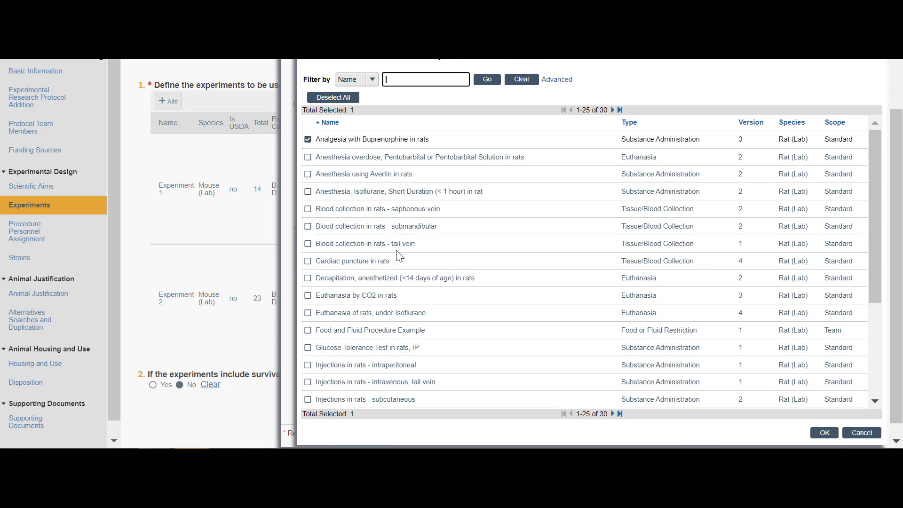
click(399, 331)
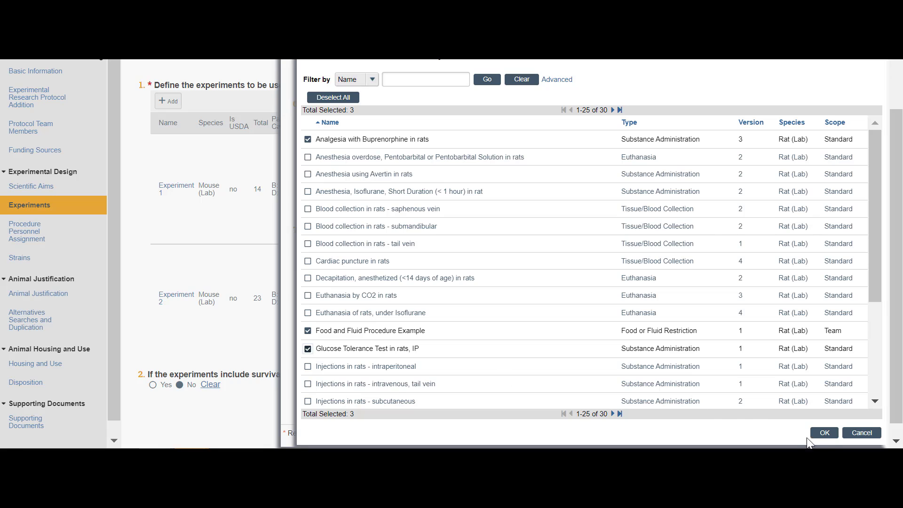
click(824, 433)
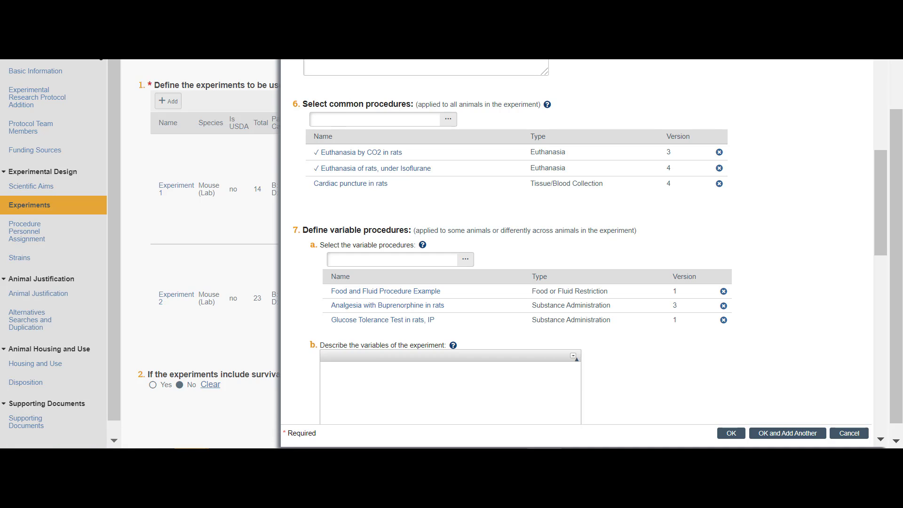
Assign 10 animals to pain category C, leaving the variables description, procedure variations and procedure timing blank
scroll(331, 258, down, 4)
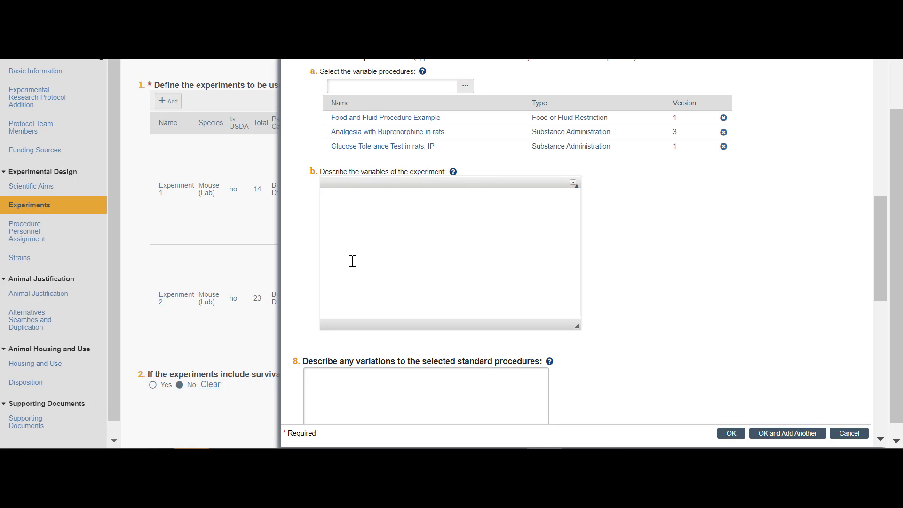
scroll(352, 261, down, 5)
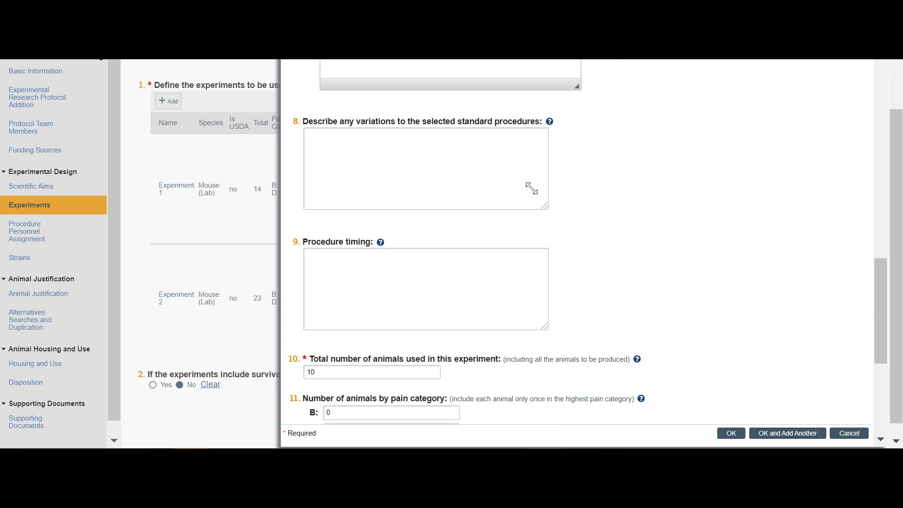
scroll(356, 260, down, 2)
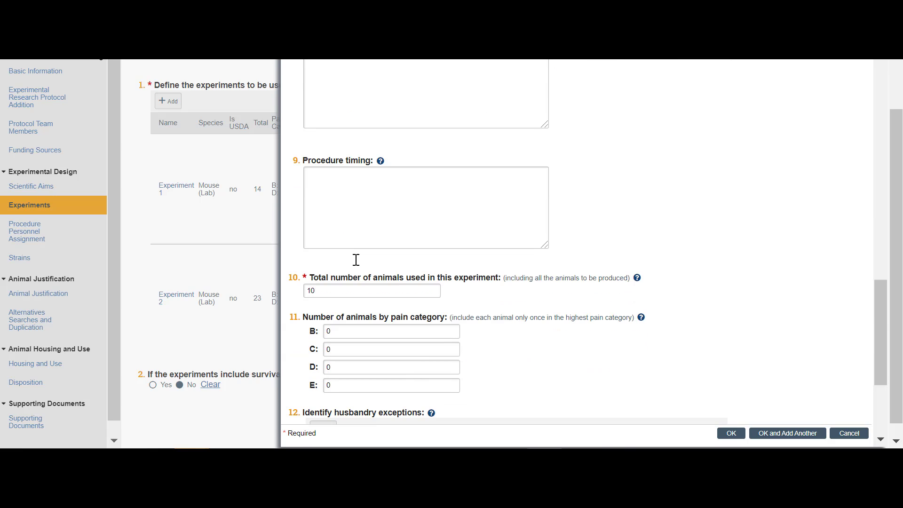
click(337, 284)
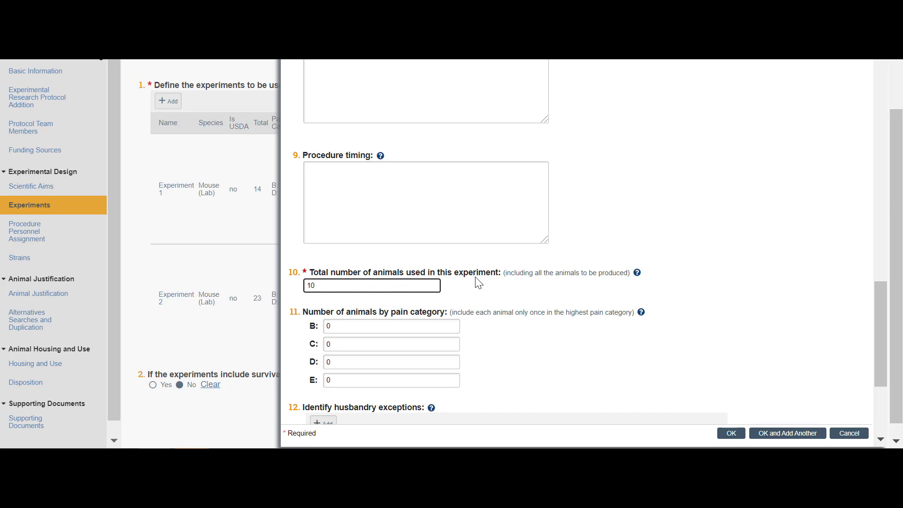
scroll(358, 246, down, 2)
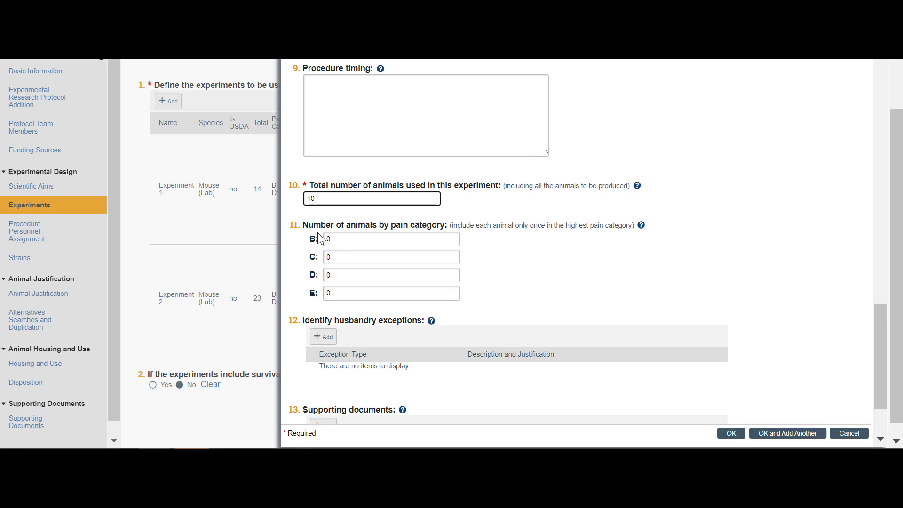
click(351, 258)
text(1)
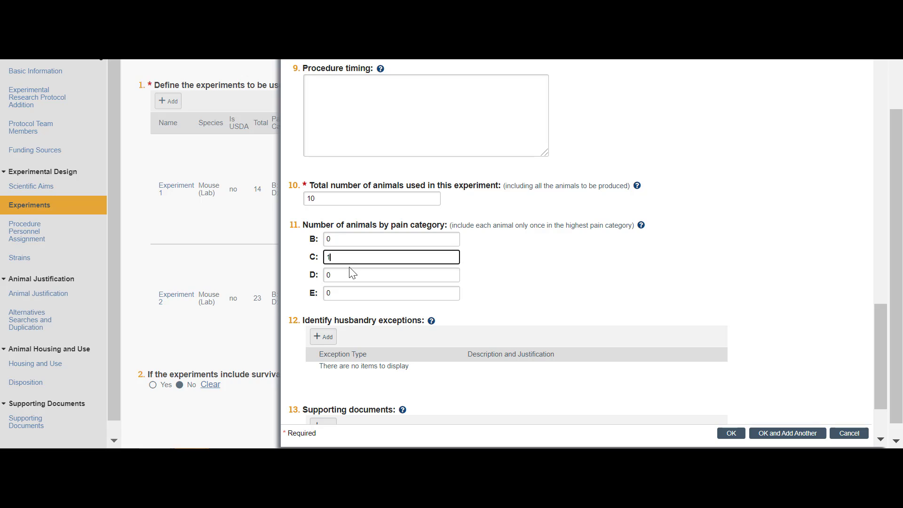
text(0)
click(318, 274)
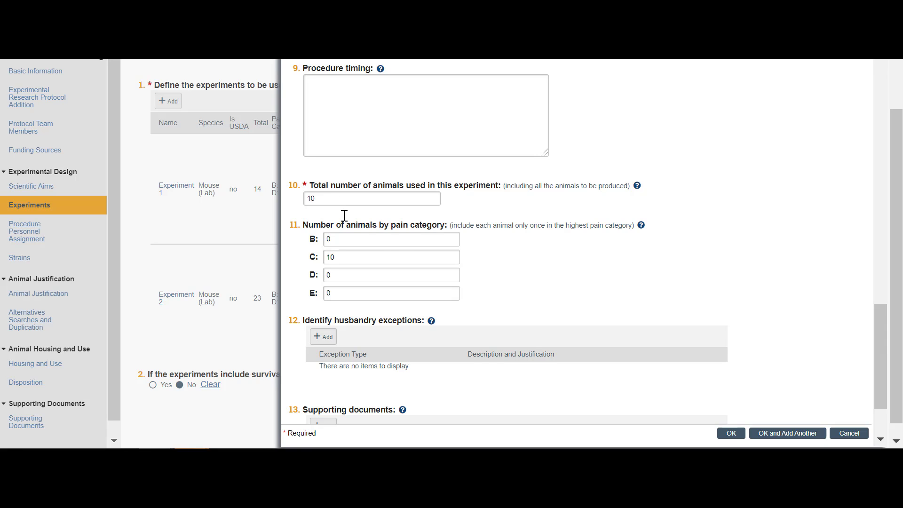
Save the new rat experiment without adding any husbandry exceptions or supporting documents
scroll(401, 252, down, 2)
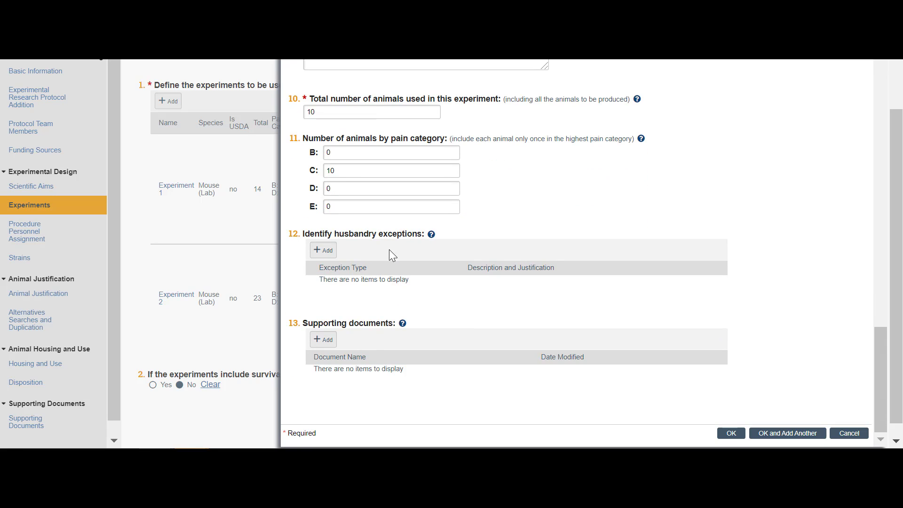
click(321, 248)
scroll(384, 280, down, 1)
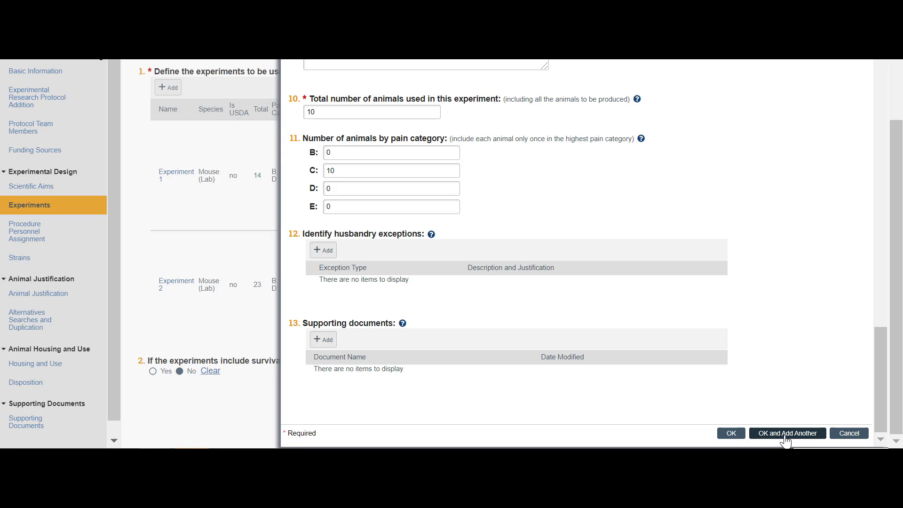
click(733, 435)
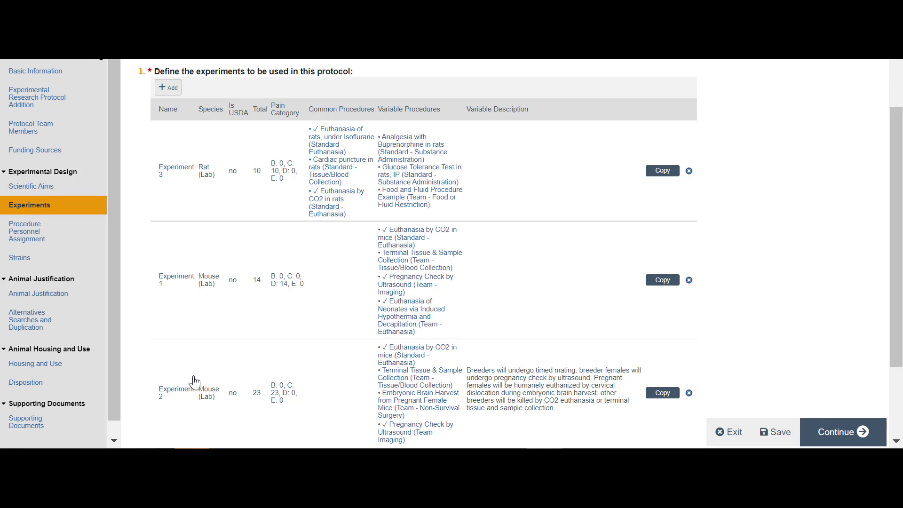
Set the display order of Experiment 3 to 3 and save the experiment
click(175, 174)
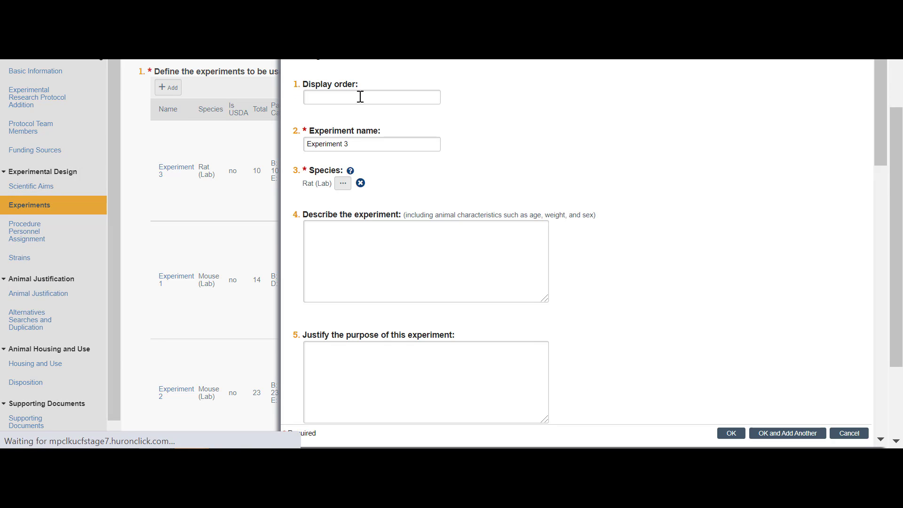
click(358, 95)
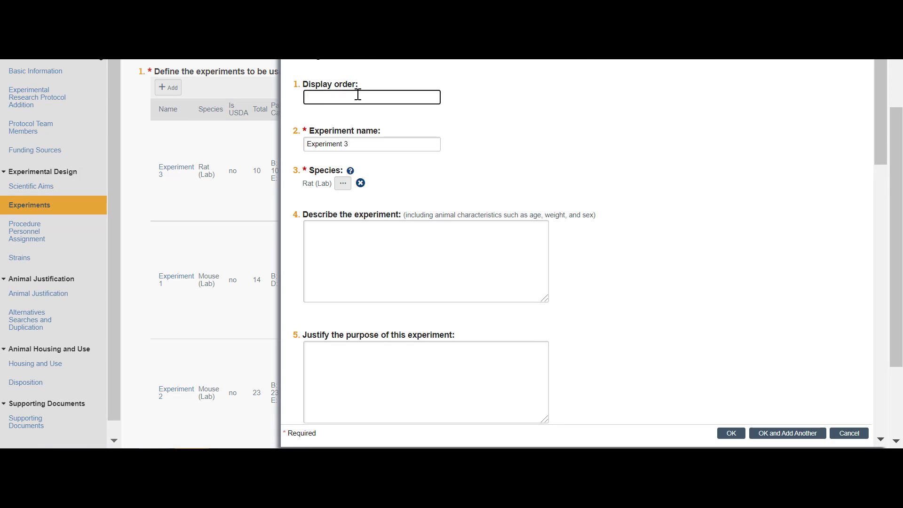
text(3)
click(731, 433)
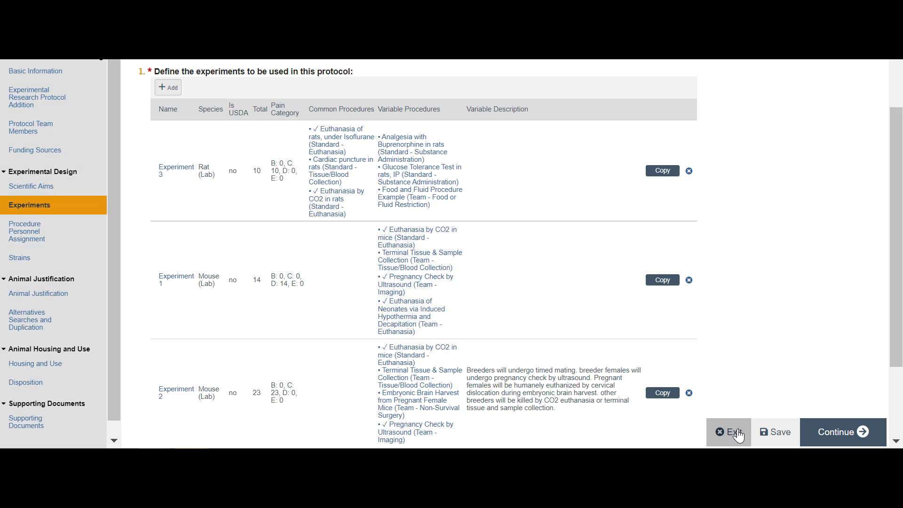
click(734, 433)
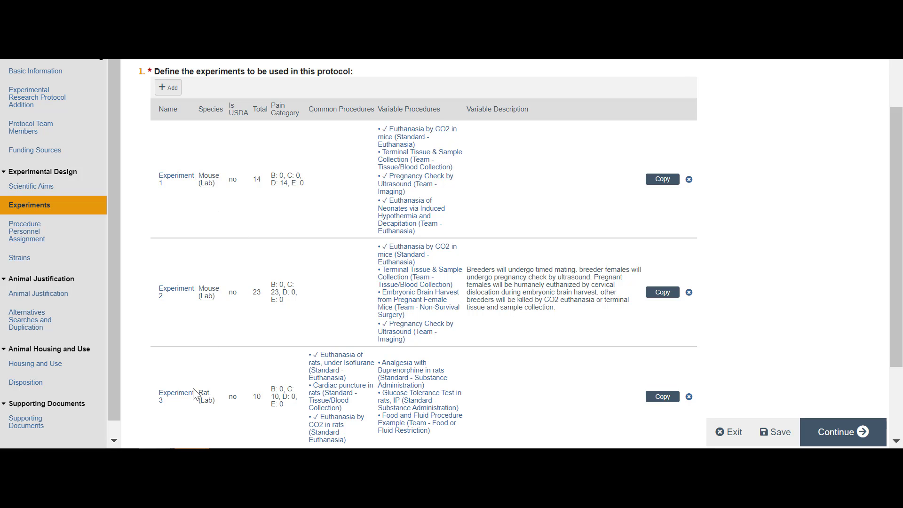
Check the display order of Experiment 1, close it without changes, and open Experiment 2 for the same check
scroll(214, 412, down, 2)
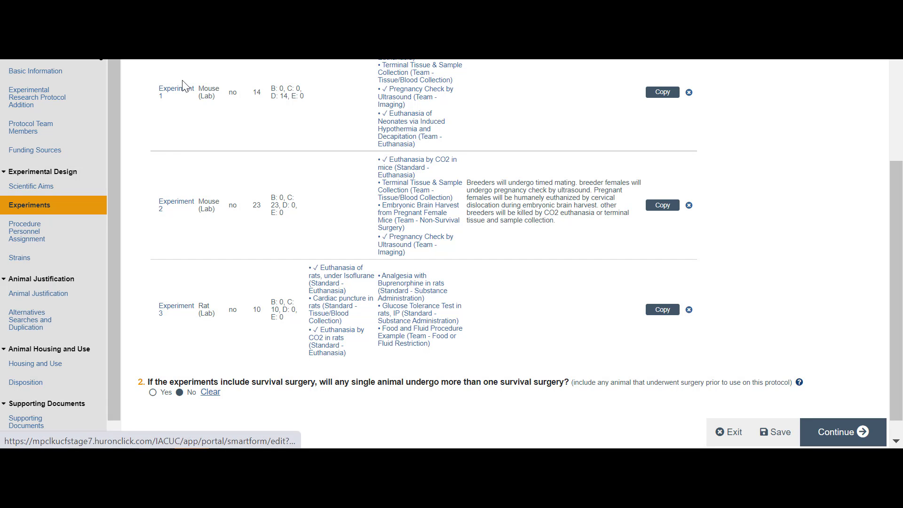
scroll(248, 211, up, 1)
scroll(248, 210, up, 1)
click(176, 180)
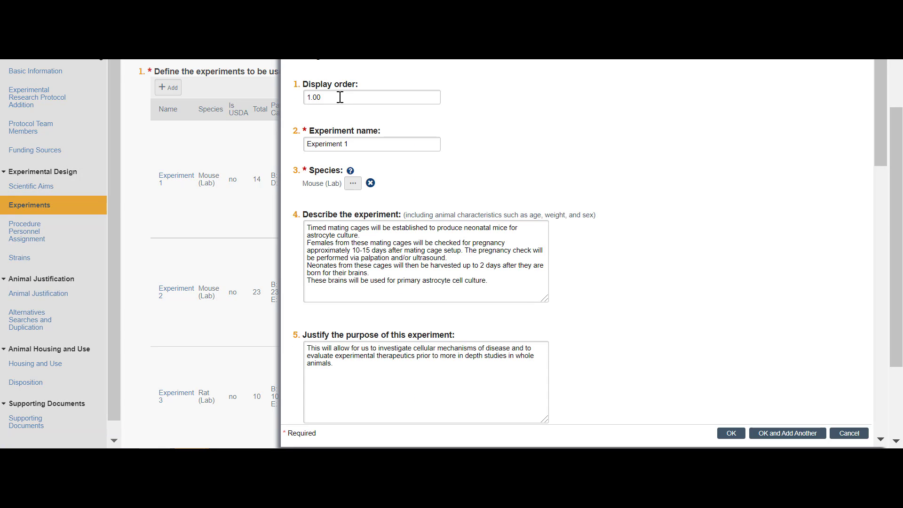
click(842, 434)
click(176, 294)
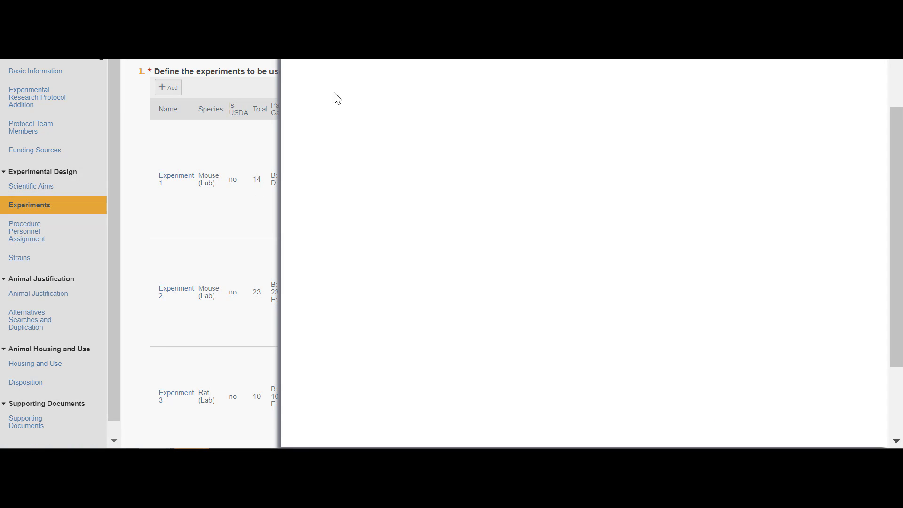